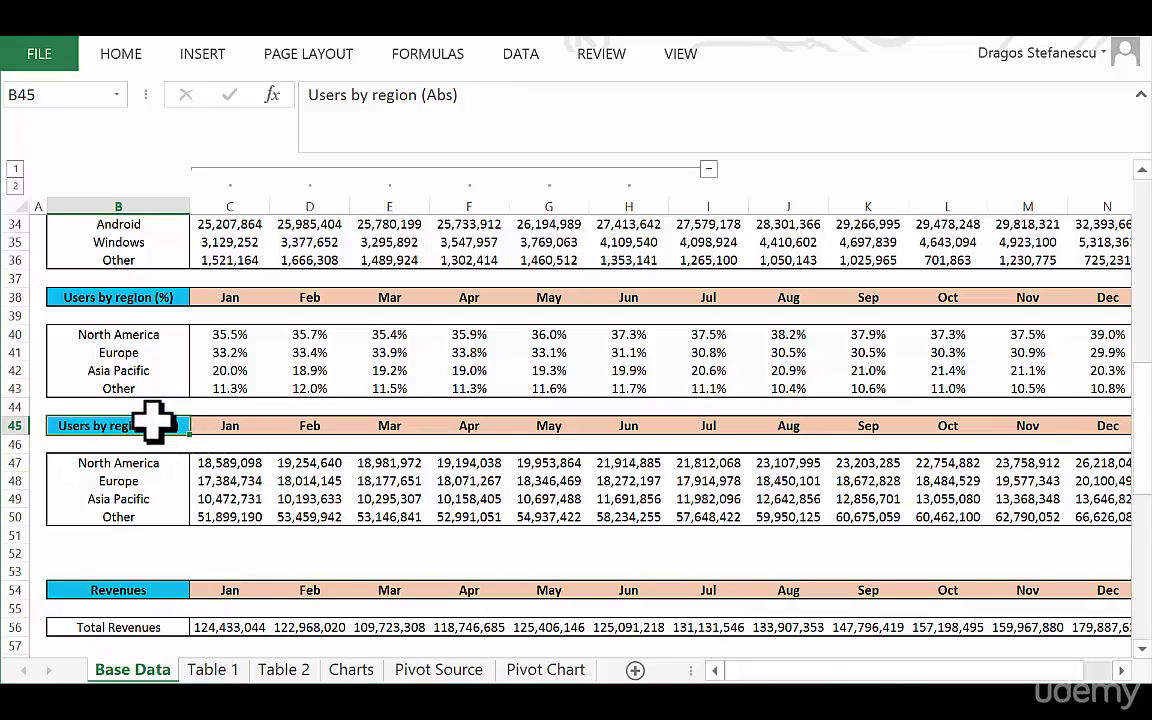
In Excel, select the whole Users by region (Abs) table, range B45:J51.
{"action": "left_click", "coordinate": [121, 443]}
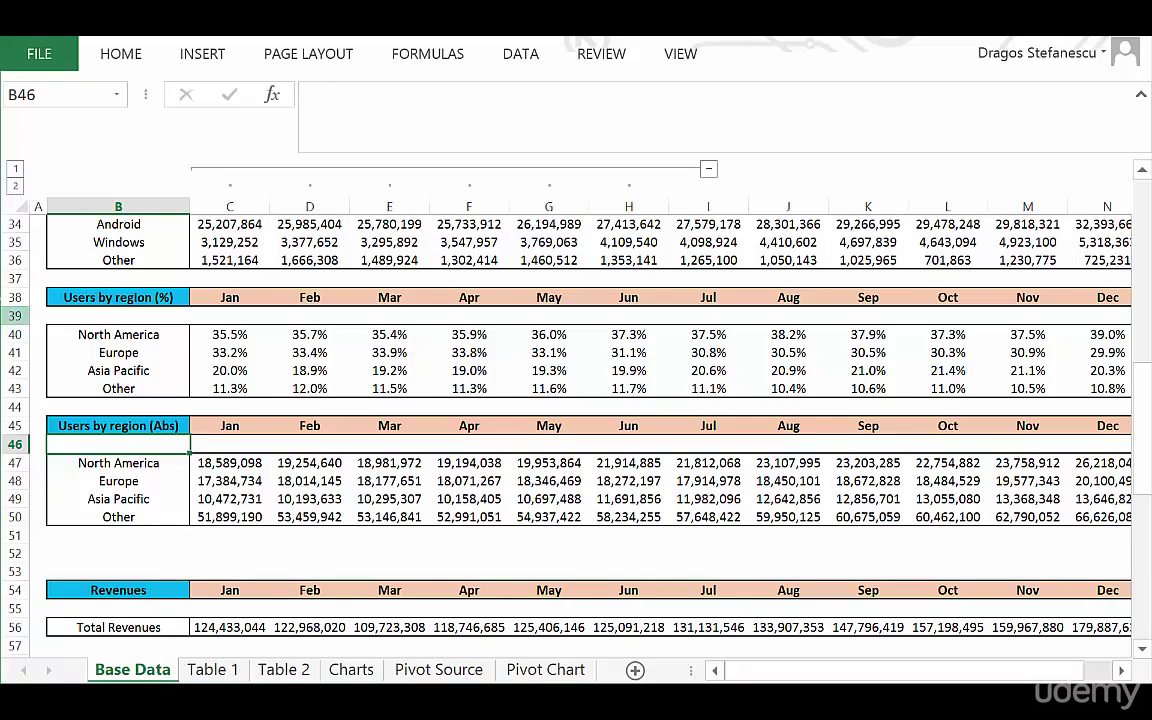
{"action": "left_click_drag", "start_coordinate": [123, 445], "coordinate": [1100, 442]}
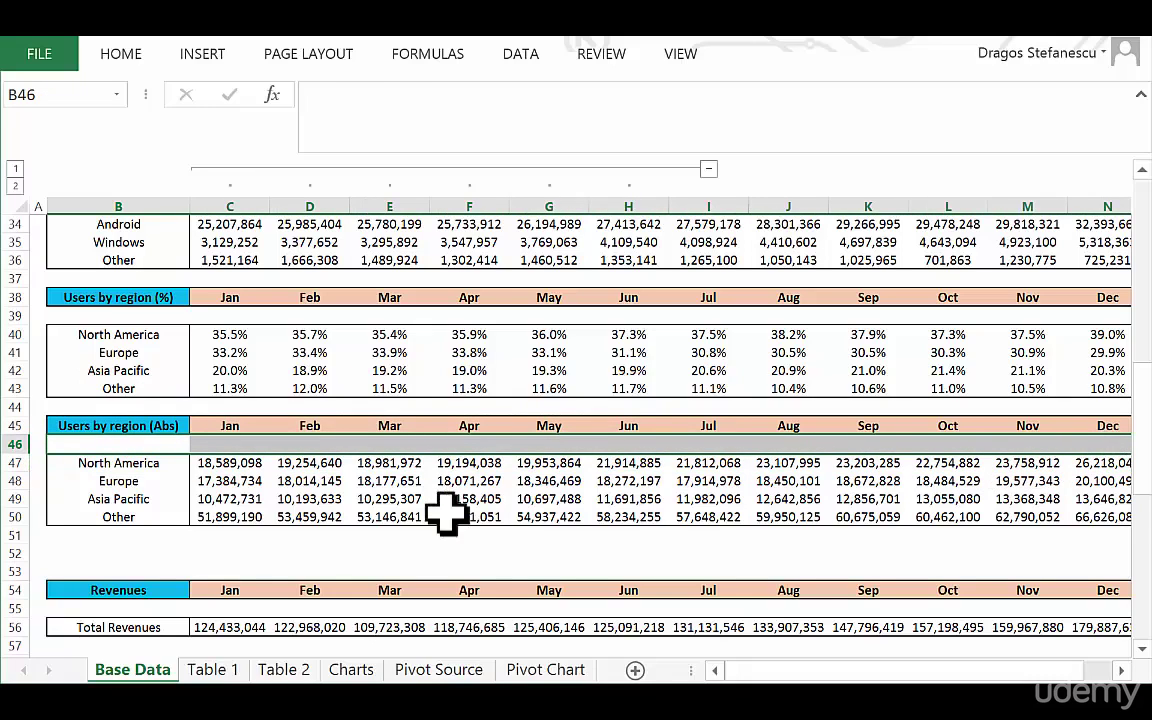
{"action": "left_click", "coordinate": [365, 468]}
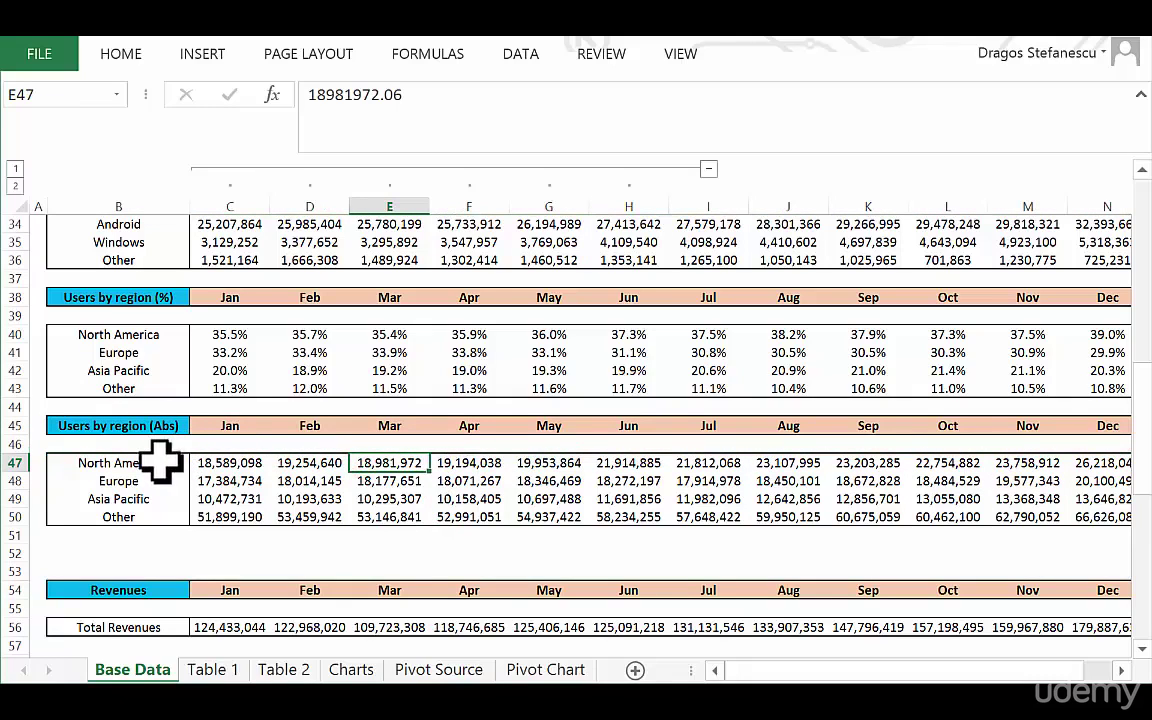
{"action": "left_click_drag", "start_coordinate": [110, 428], "coordinate": [1086, 516]}
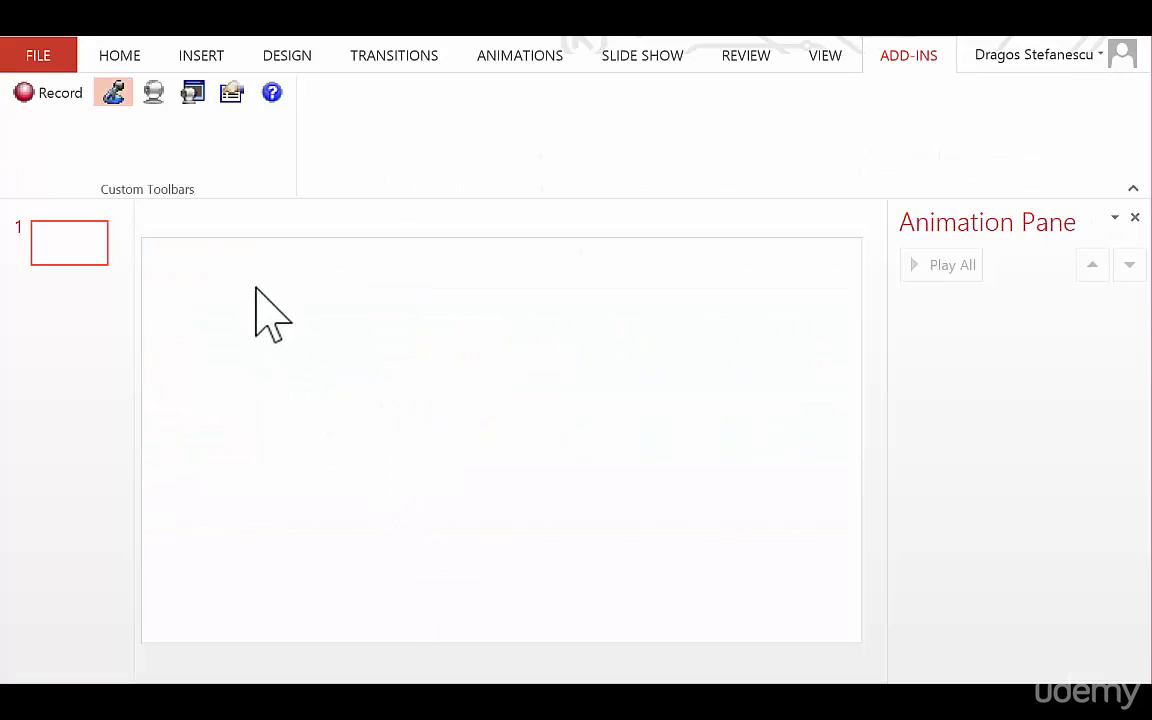
Place a think-cell Stacked column chart with 2011–2013 sample data on the slide.
{"action": "left_click", "coordinate": [214, 60]}
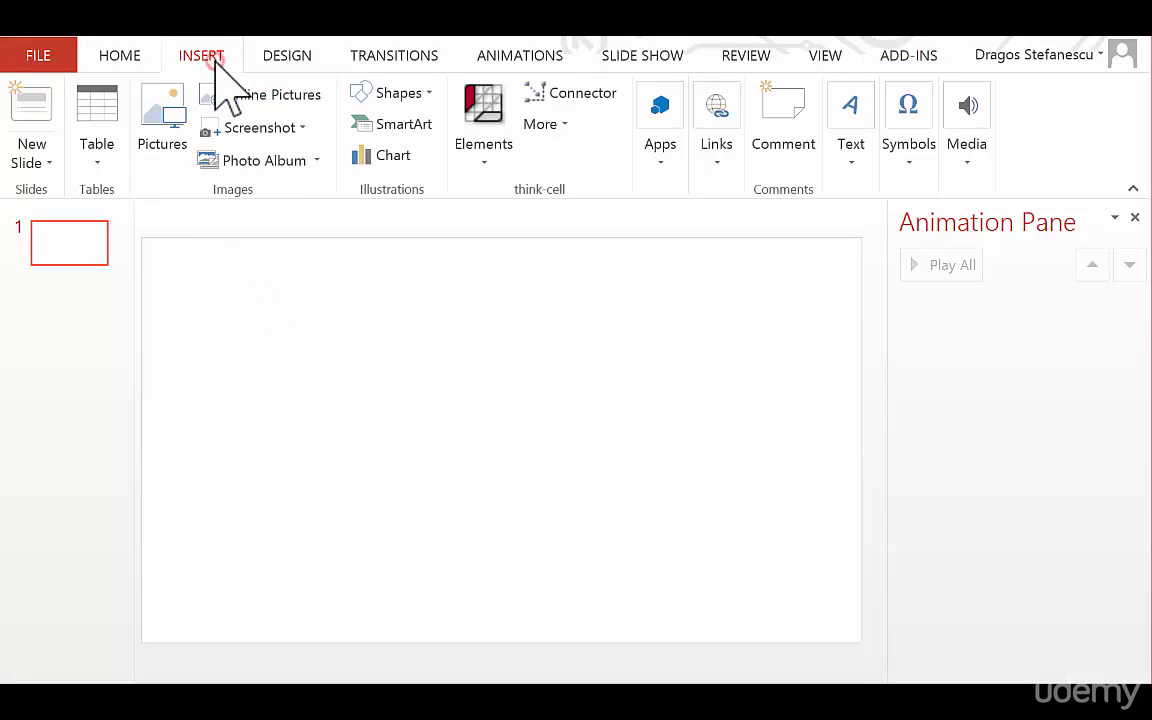
{"action": "left_click", "coordinate": [499, 140]}
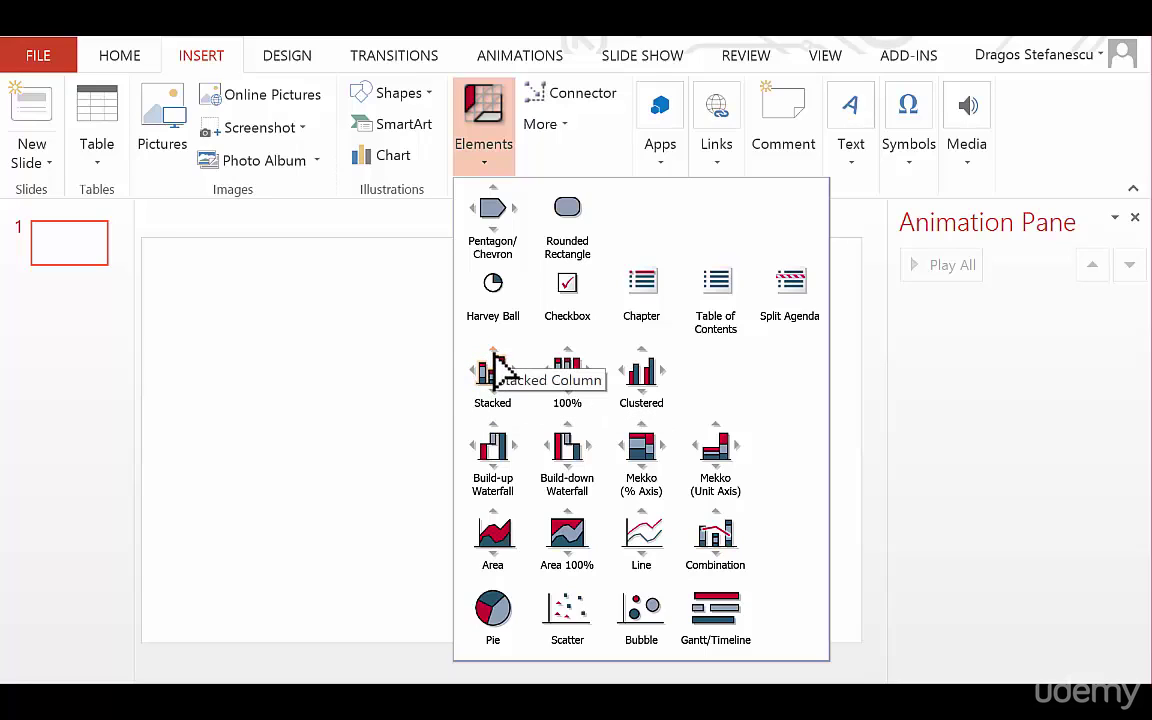
{"action": "left_click", "coordinate": [490, 354]}
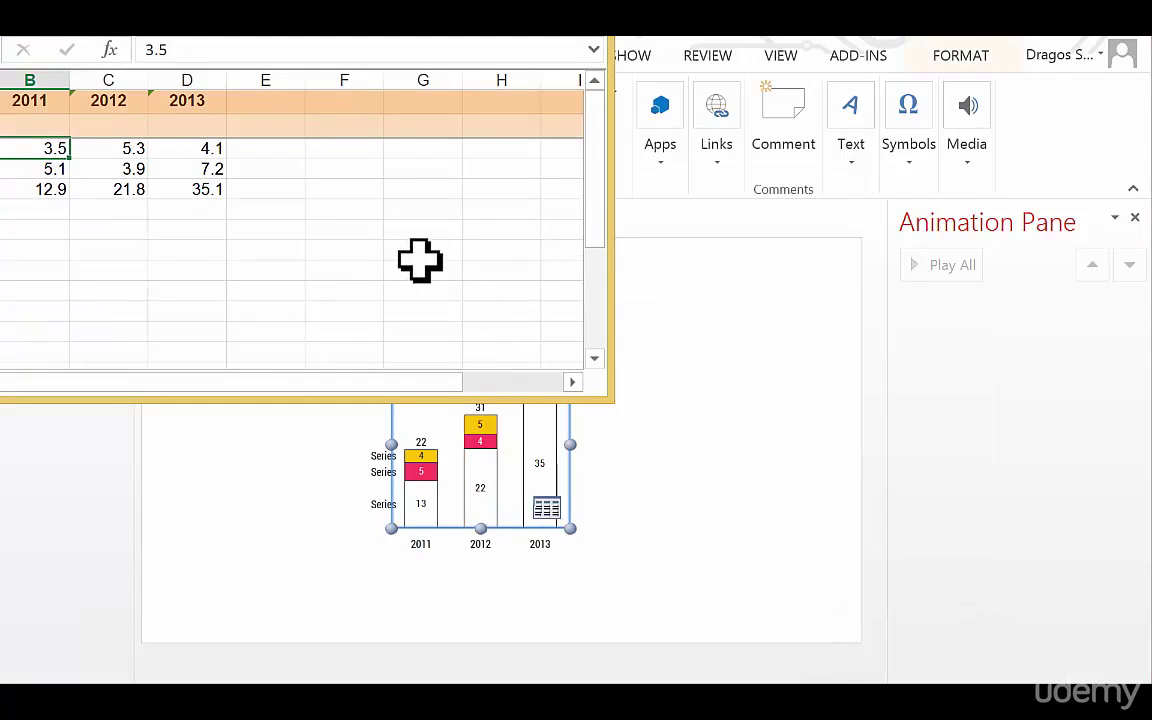
Bring the think-cell datasheet into view and close it, leaving totals 22, 31 and 46.
{"action": "left_click_drag", "start_coordinate": [266, 36], "coordinate": [526, 110]}
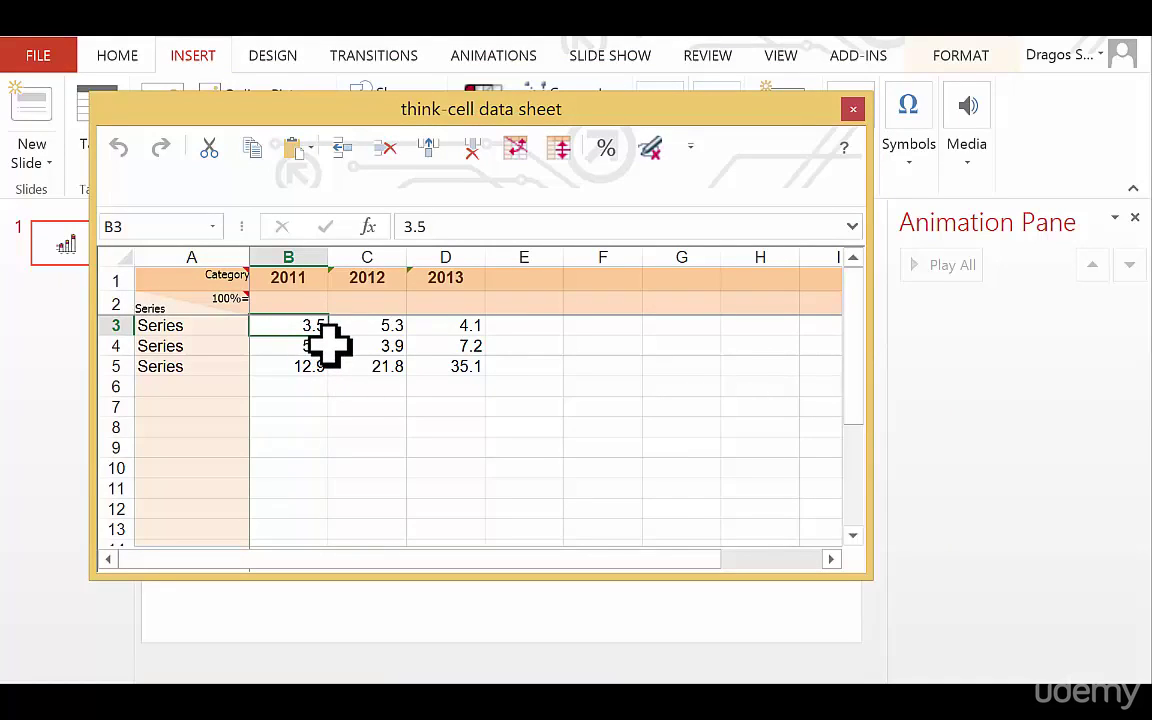
{"action": "left_click", "coordinate": [852, 110]}
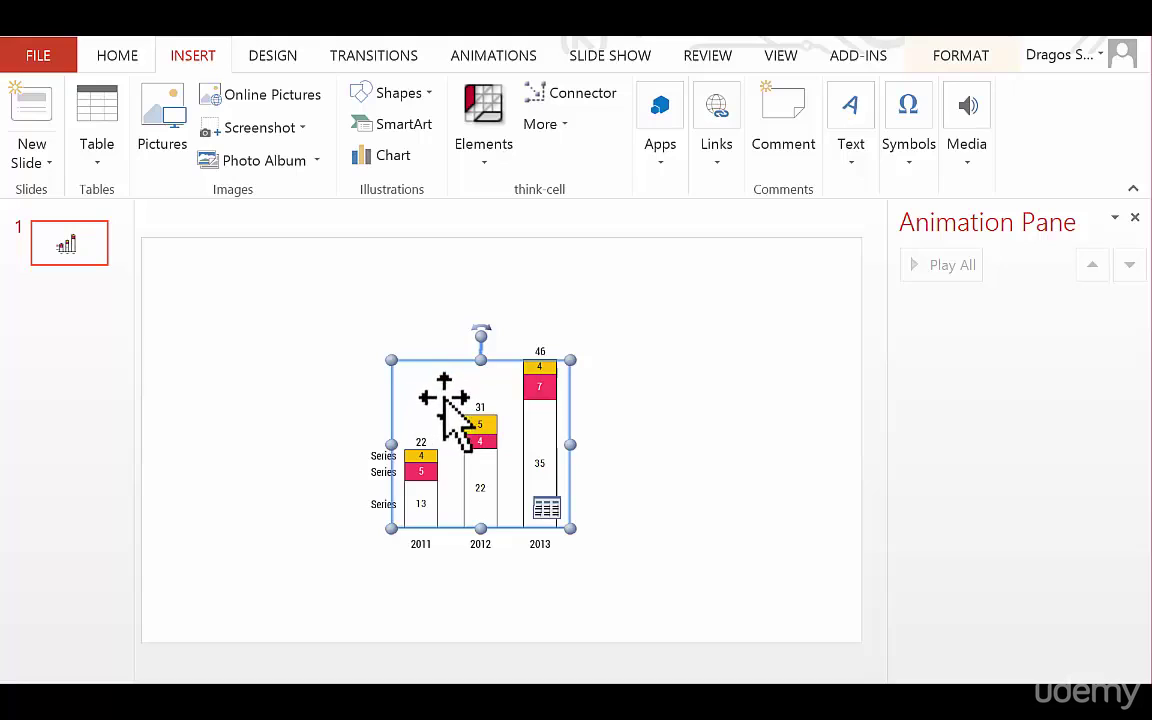
Link the chart to the selected Excel range with think-cell's Excel link, then move it left.
{"action": "left_click", "coordinate": [638, 395]}
{"action": "left_click", "coordinate": [441, 398]}
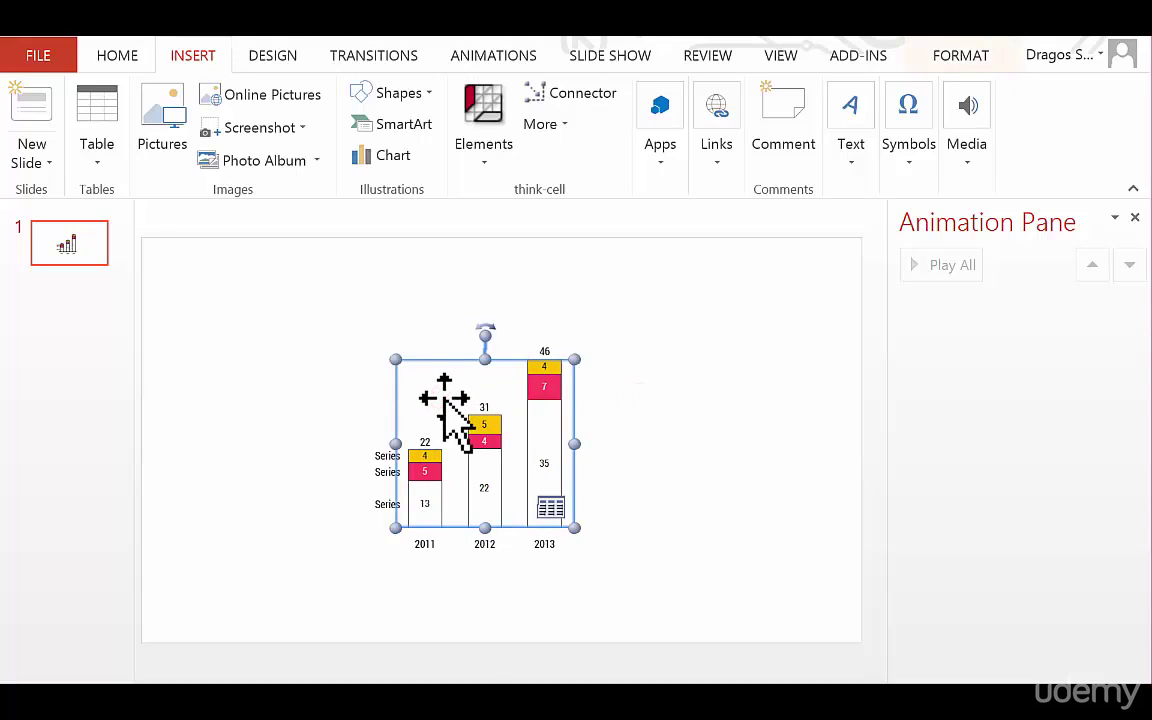
{"action": "left_click", "coordinate": [443, 398]}
{"action": "right_click", "coordinate": [427, 386]}
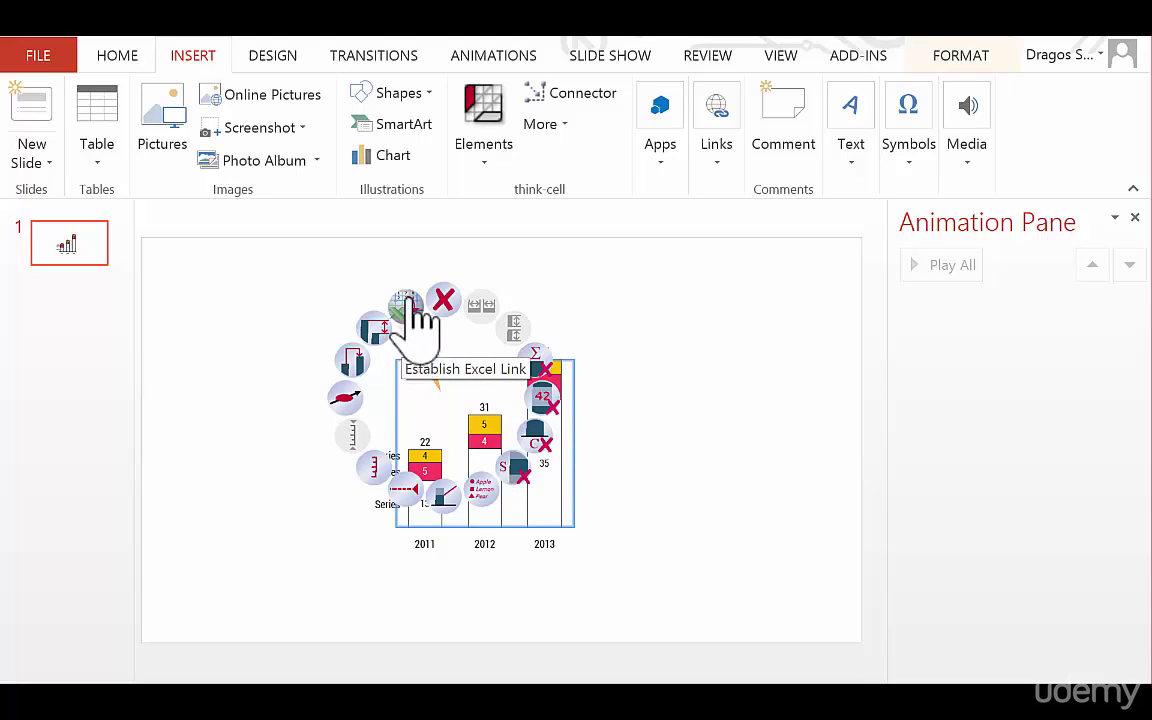
{"action": "left_click_drag", "start_coordinate": [410, 318], "coordinate": [440, 447]}
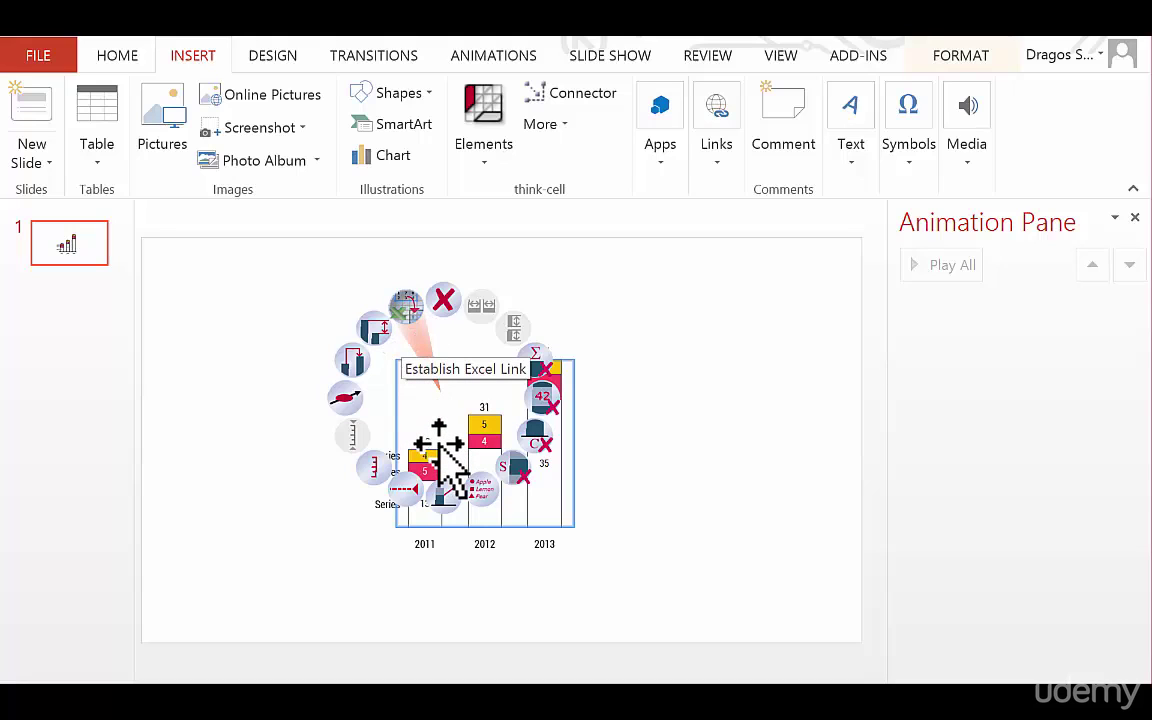
{"action": "left_click_drag", "start_coordinate": [440, 447], "coordinate": [510, 440]}
{"action": "left_click_drag", "start_coordinate": [556, 350], "coordinate": [418, 345]}
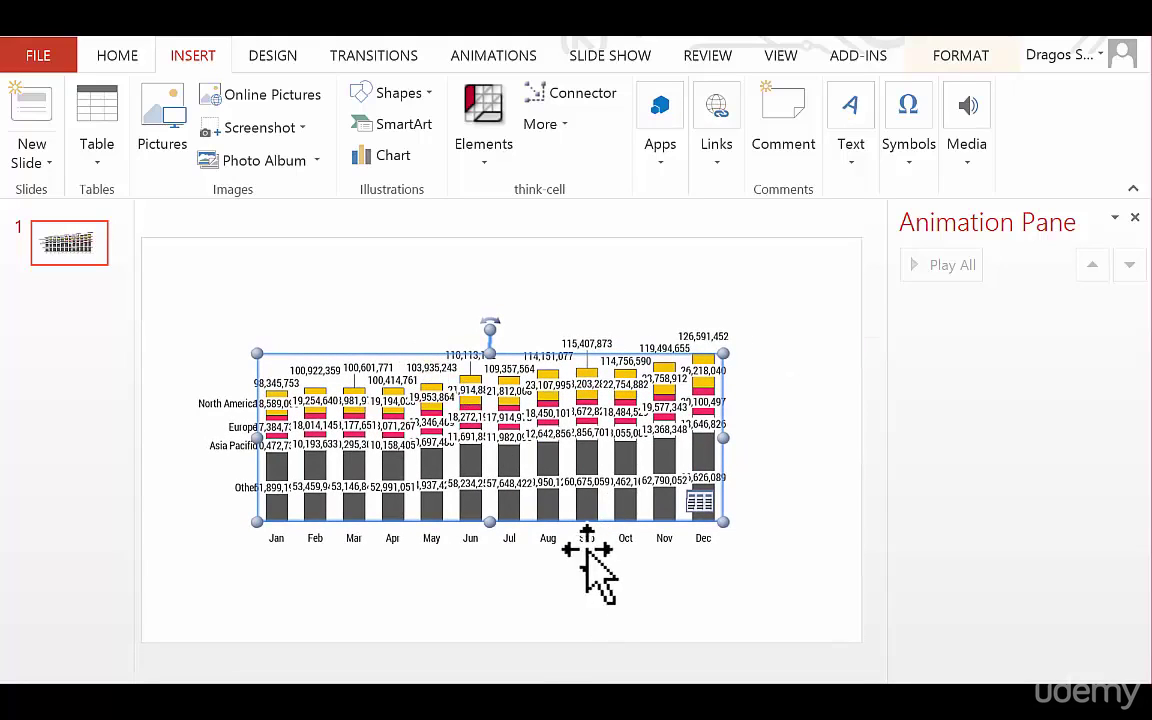
Set the segment value labels' exponent to ×10-6 so they show millions.
{"action": "left_click", "coordinate": [390, 535]}
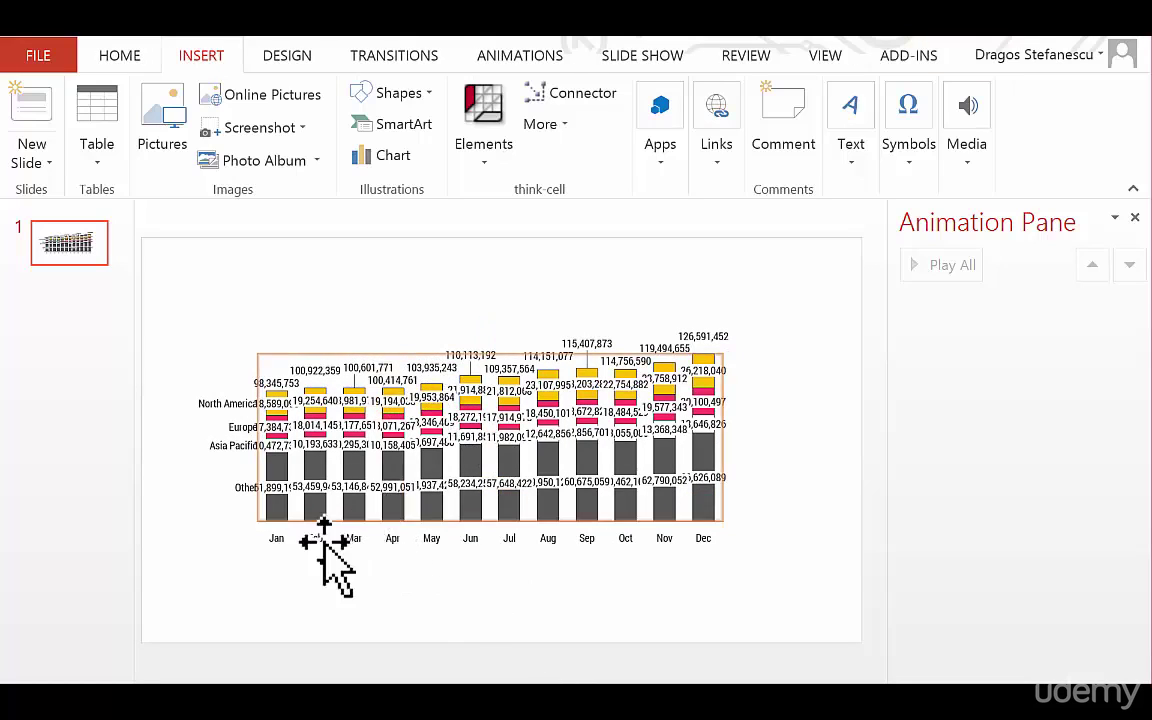
{"action": "left_click", "coordinate": [291, 490]}
{"action": "left_click", "coordinate": [291, 490]}
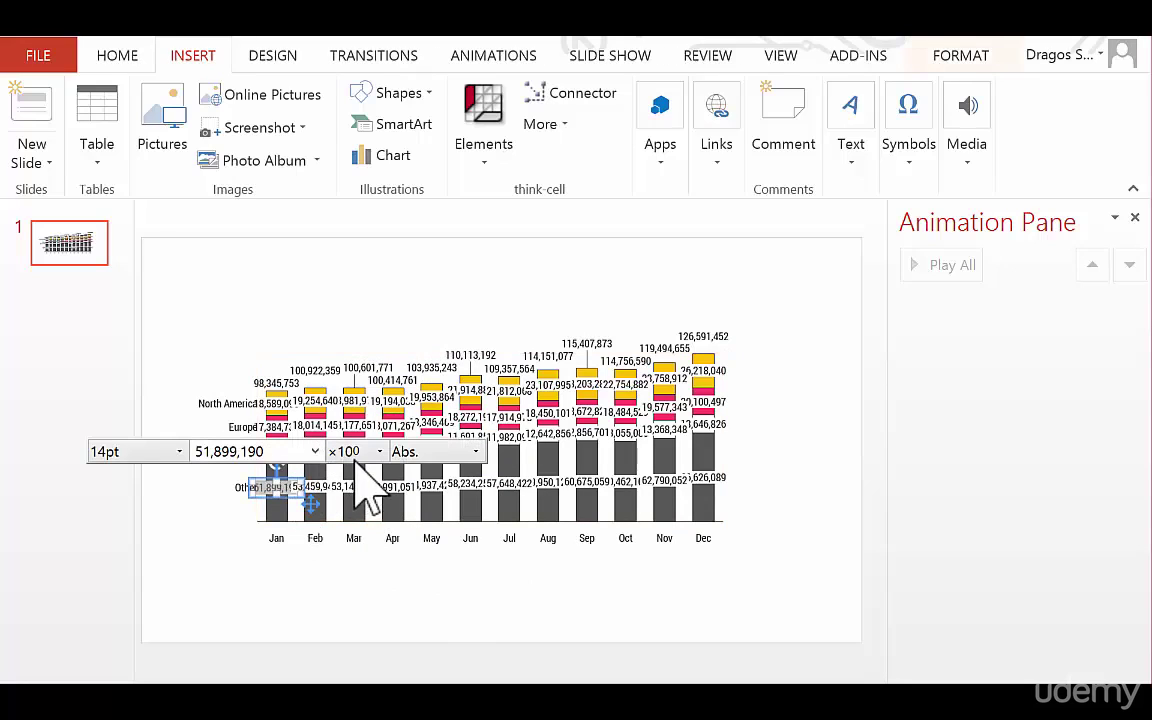
{"action": "left_click", "coordinate": [358, 458]}
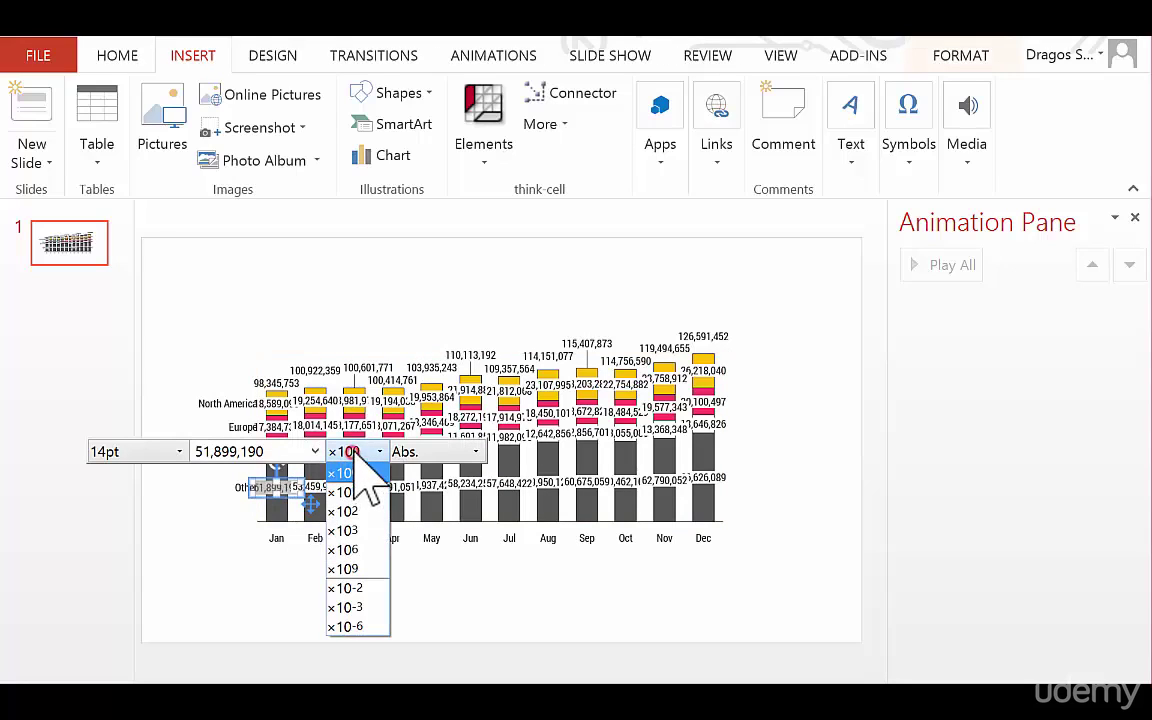
{"action": "left_click", "coordinate": [366, 628]}
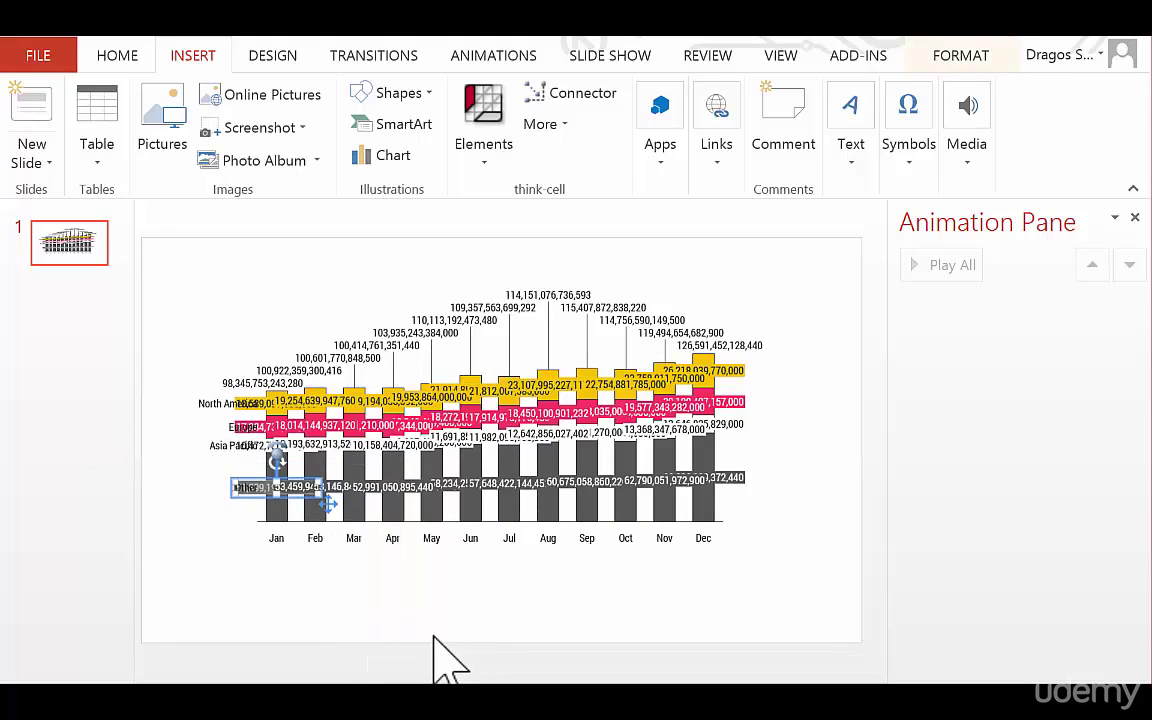
Apply the same ×10-6 exponent to the total labels, e.g. 98 for Jan, 127 for Dec.
{"action": "left_click", "coordinate": [368, 356]}
{"action": "left_click", "coordinate": [416, 314]}
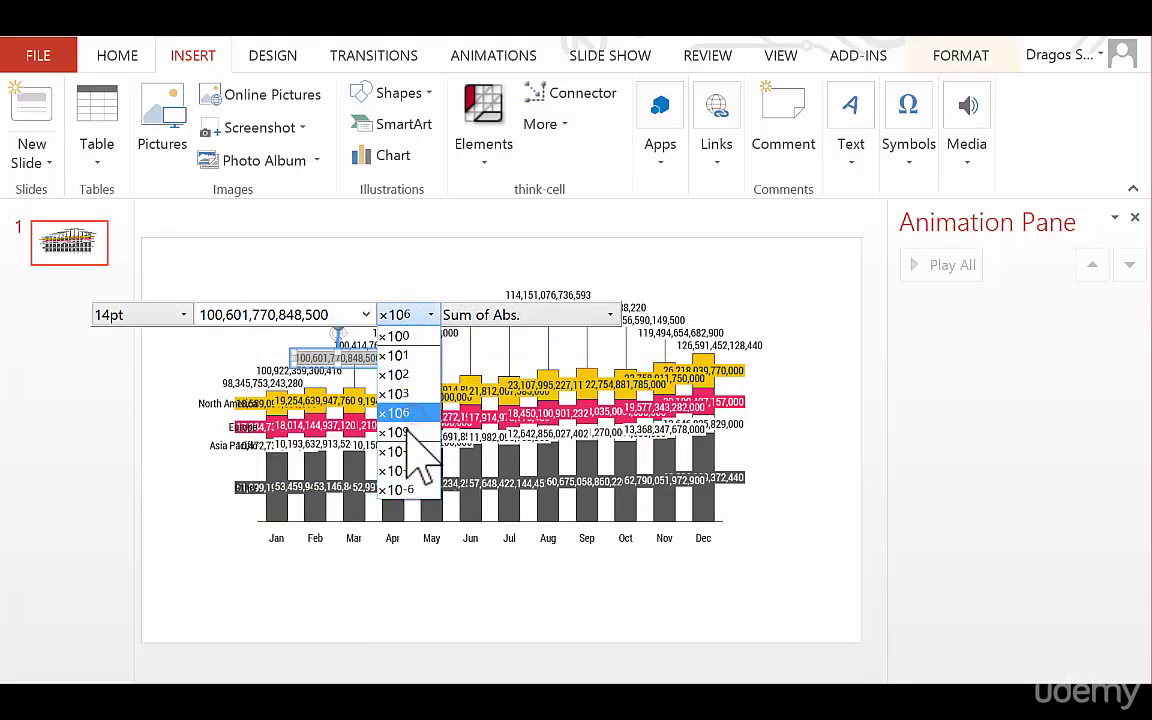
{"action": "left_click", "coordinate": [404, 452]}
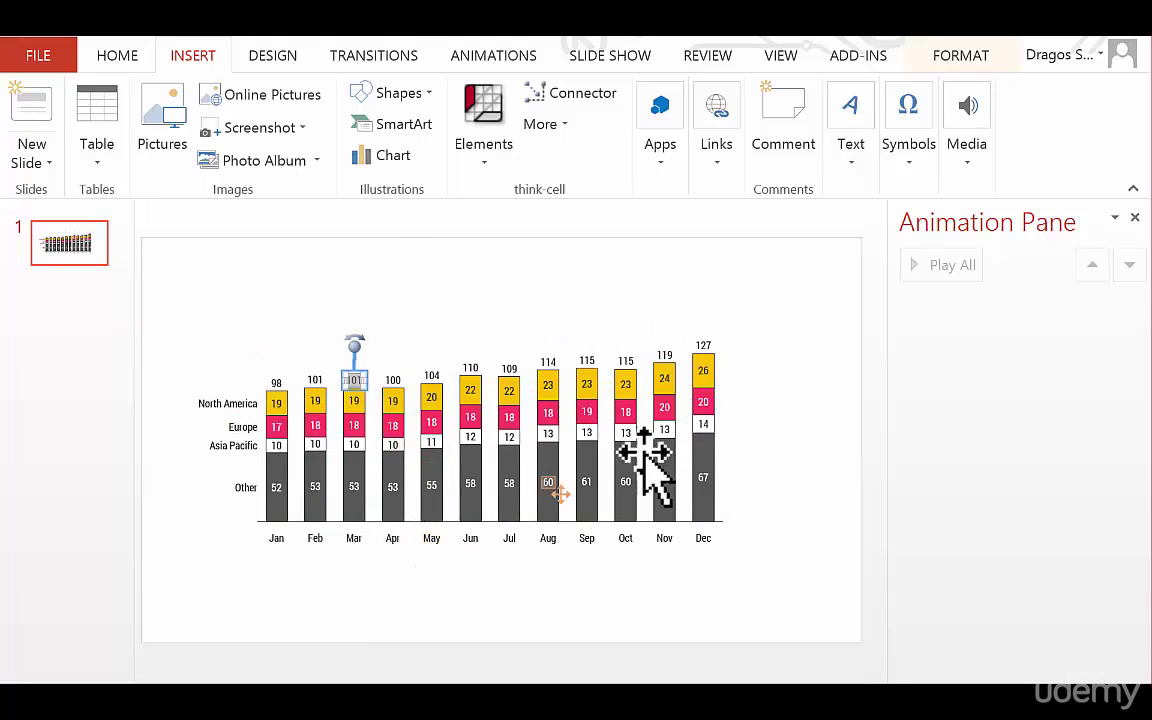
{"action": "left_click", "coordinate": [632, 416]}
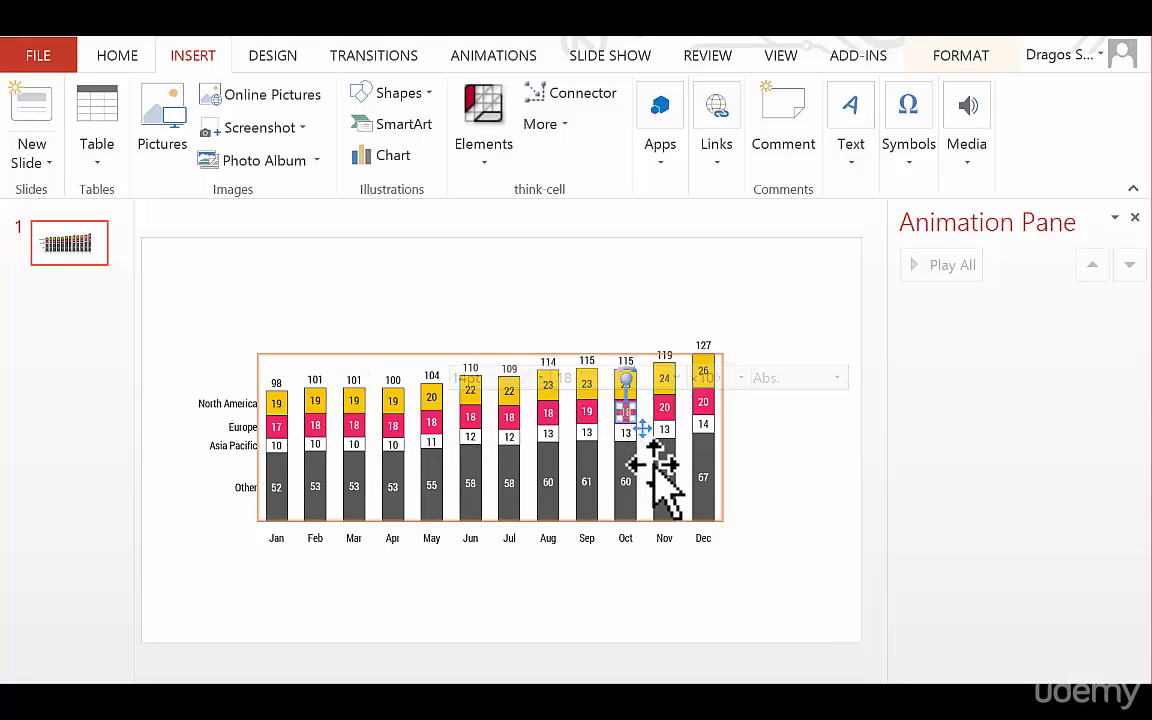
{"action": "left_click", "coordinate": [650, 474]}
{"action": "left_click_drag", "start_coordinate": [724, 523], "coordinate": [813, 581]}
{"action": "left_click", "coordinate": [416, 365]}
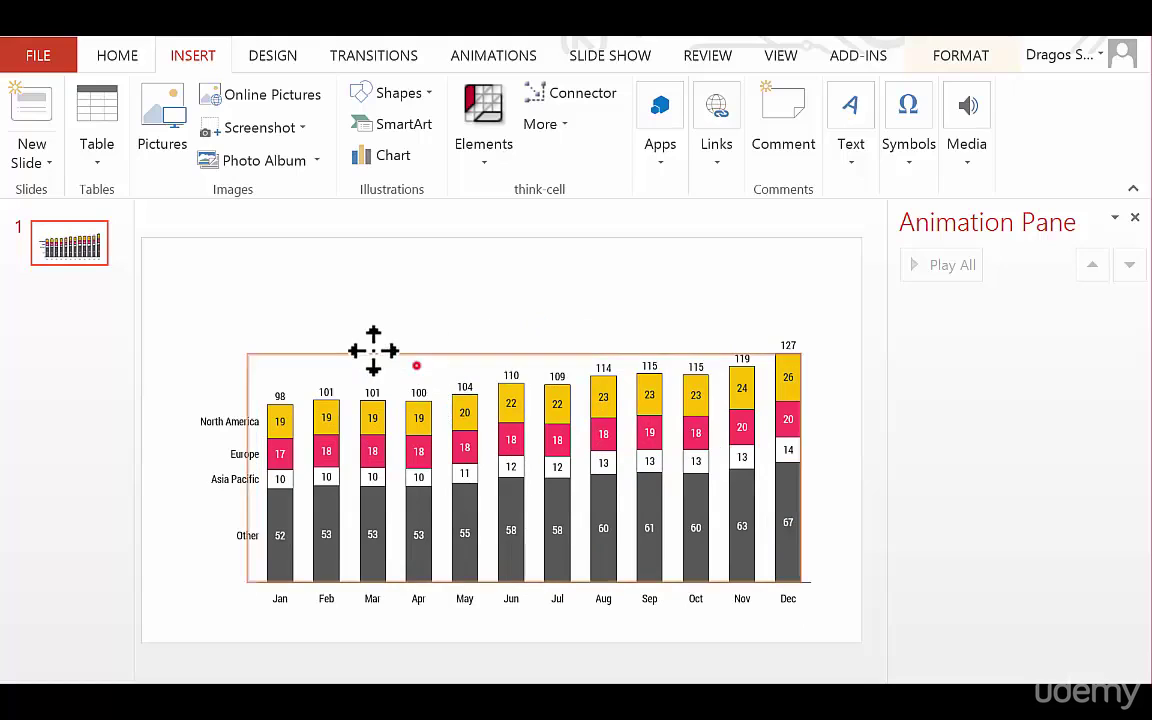
{"action": "left_click", "coordinate": [218, 347]}
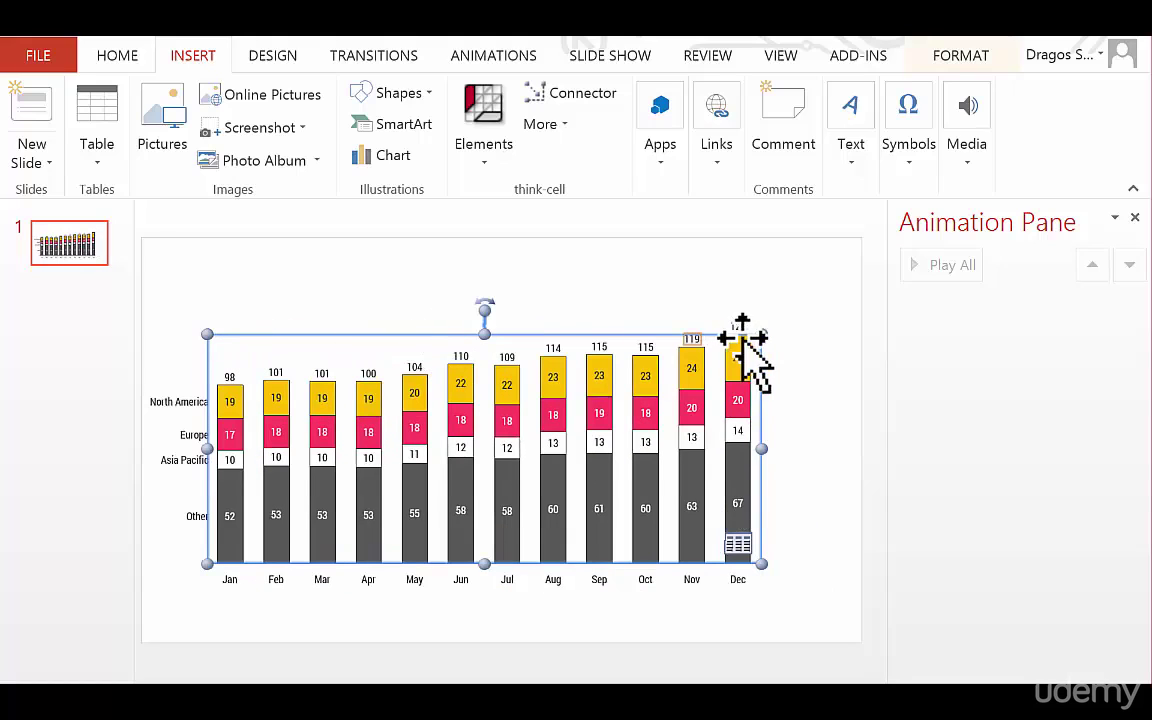
{"action": "left_click_drag", "start_coordinate": [761, 333], "coordinate": [816, 298]}
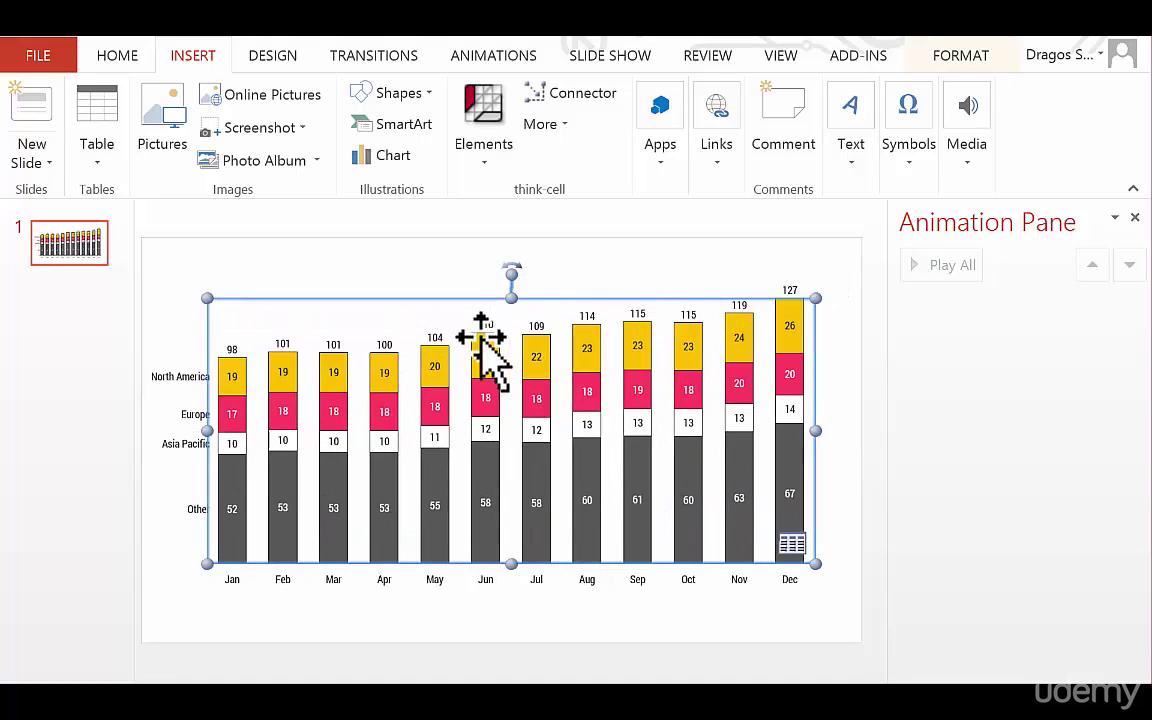
{"action": "left_click_drag", "start_coordinate": [404, 309], "coordinate": [407, 330]}
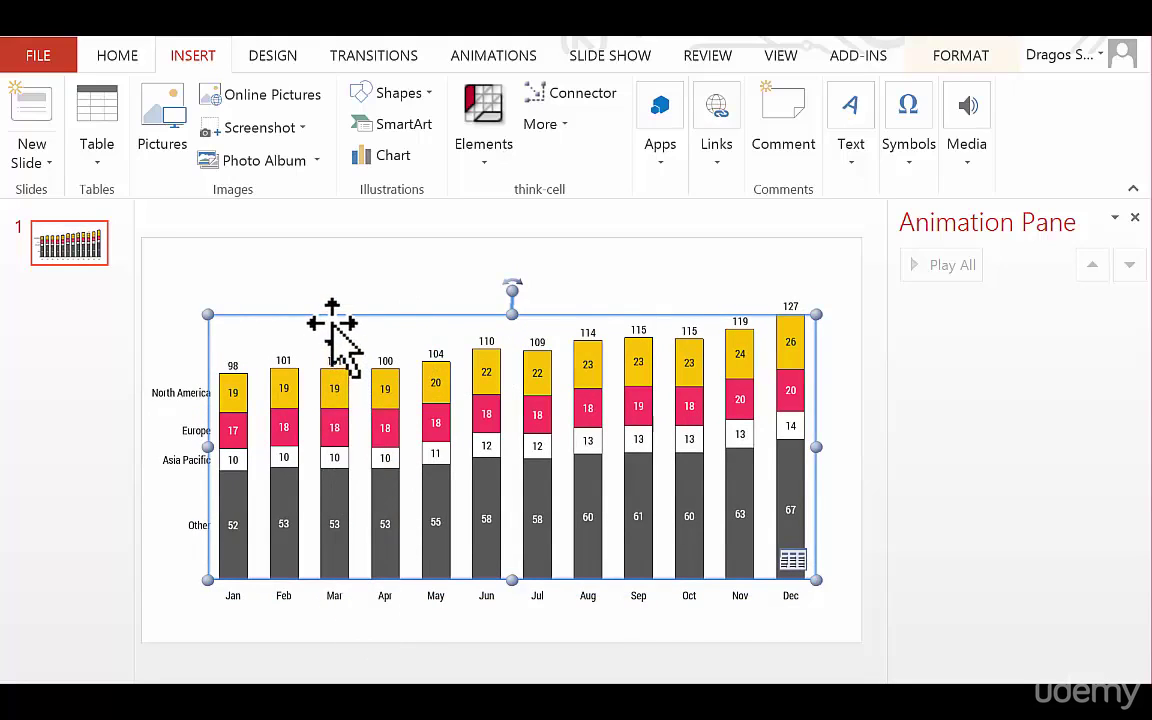
{"action": "left_click", "coordinate": [342, 268]}
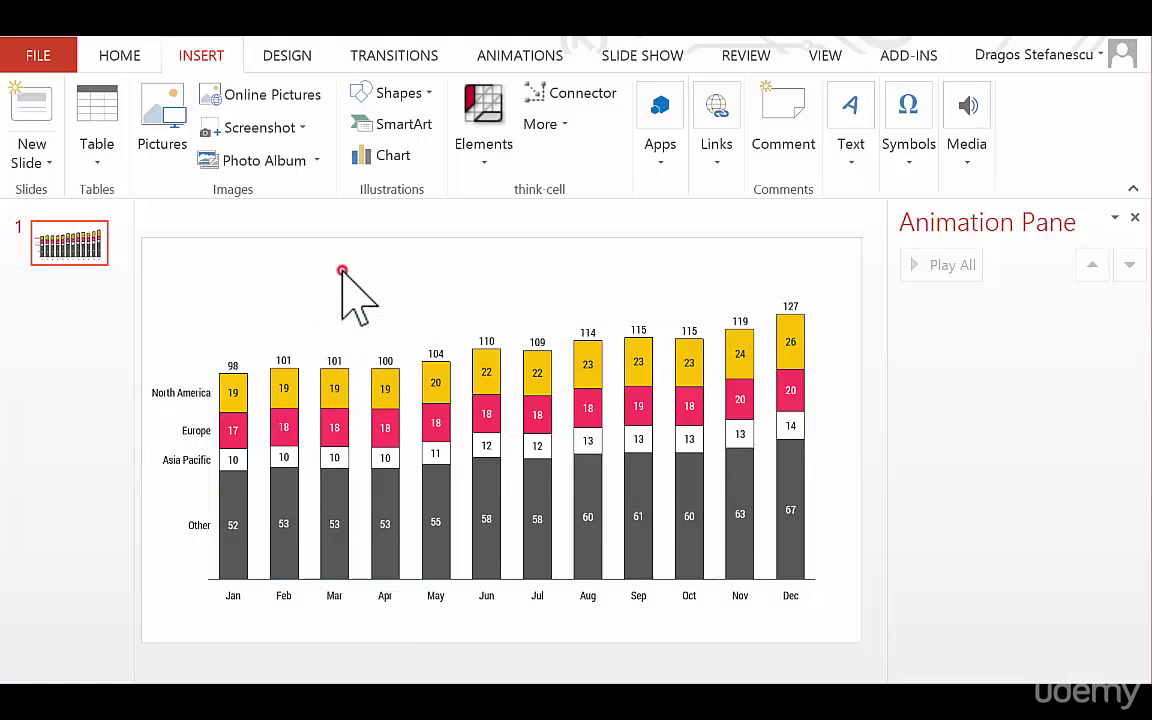
{"action": "mouse_move", "coordinate": [488, 700]}
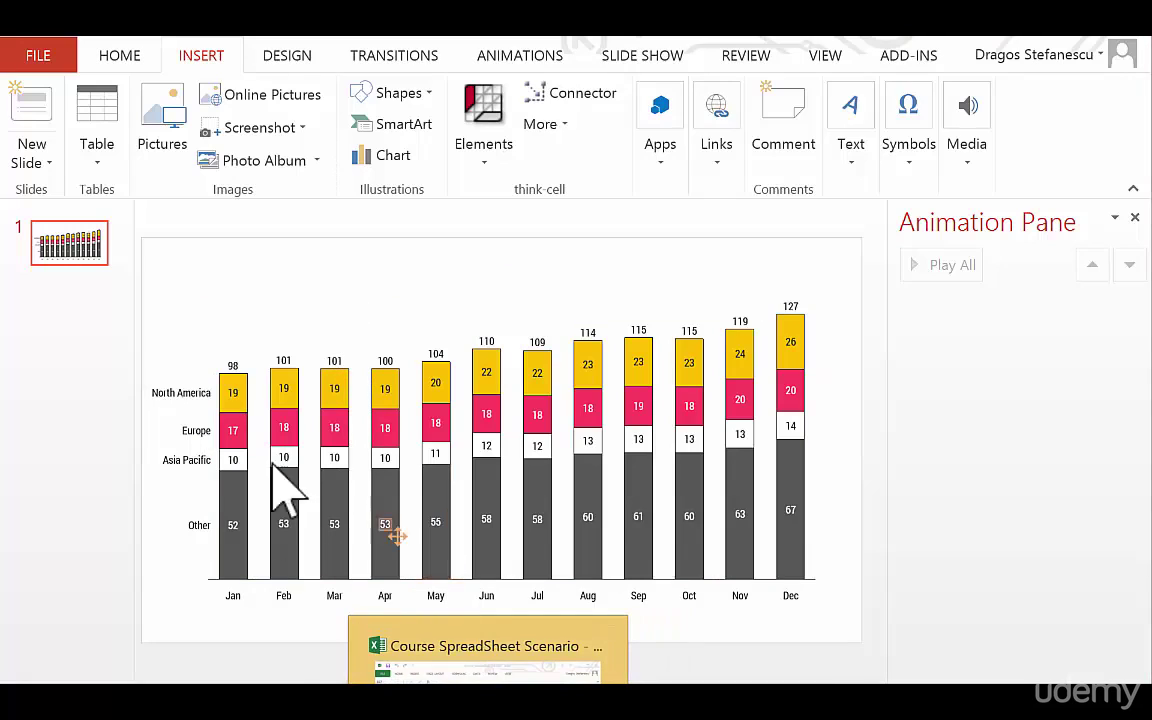
In Excel, shrink the chart's linked data range to end at Jun (column H), then return to PowerPoint.
{"action": "left_click", "coordinate": [365, 648]}
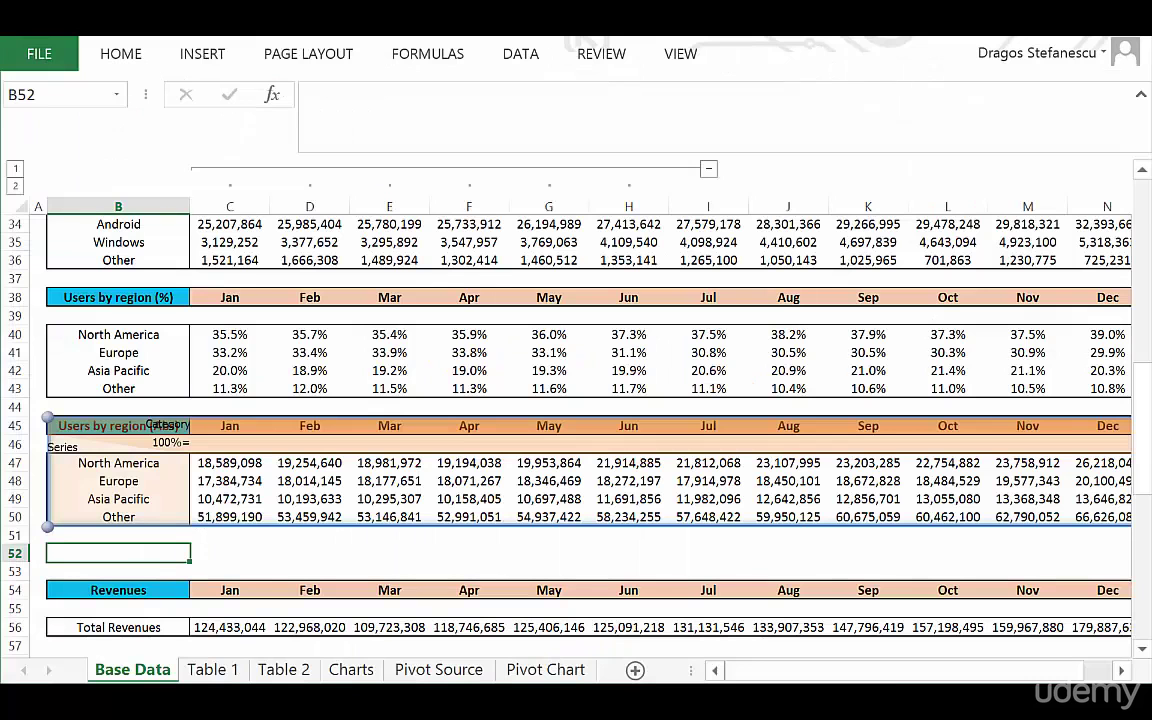
{"action": "left_click", "coordinate": [289, 537]}
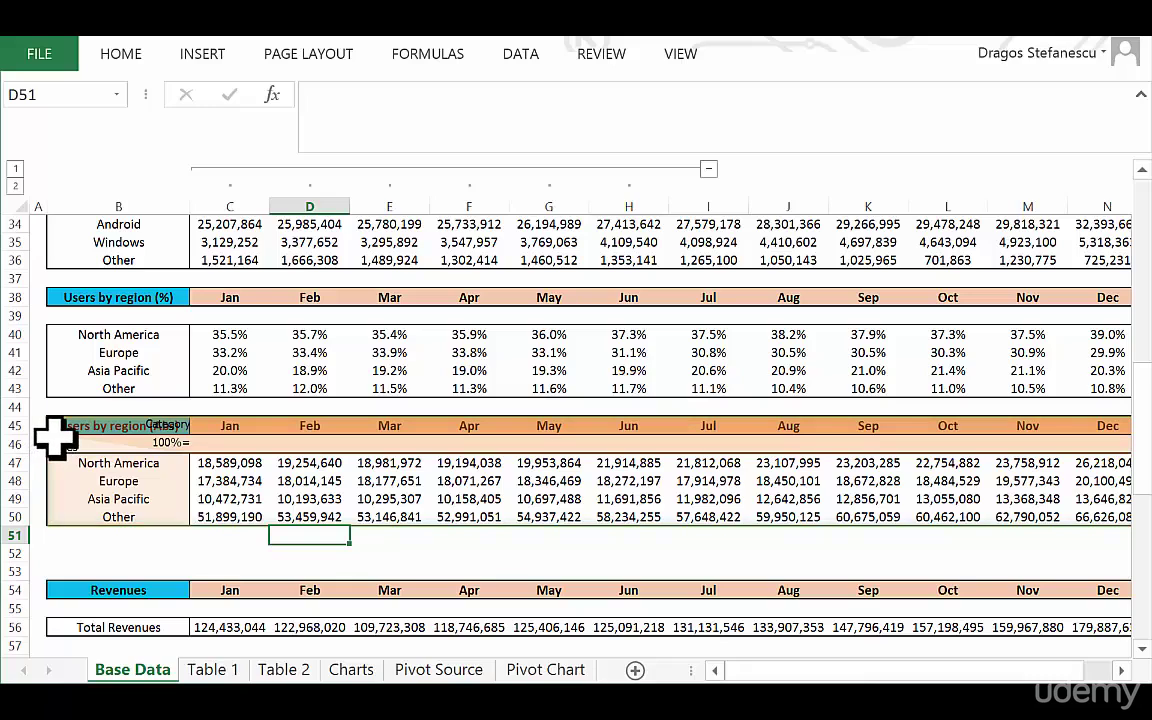
{"action": "left_click", "coordinate": [45, 447]}
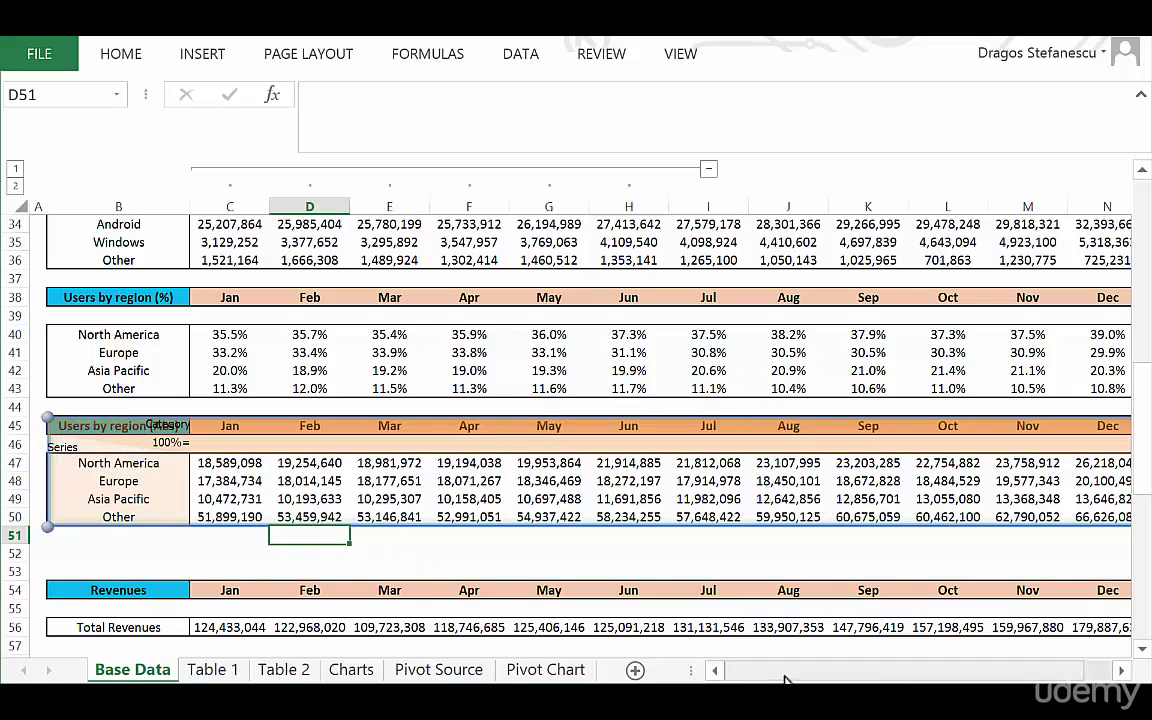
{"action": "left_click_drag", "start_coordinate": [785, 680], "coordinate": [841, 672]}
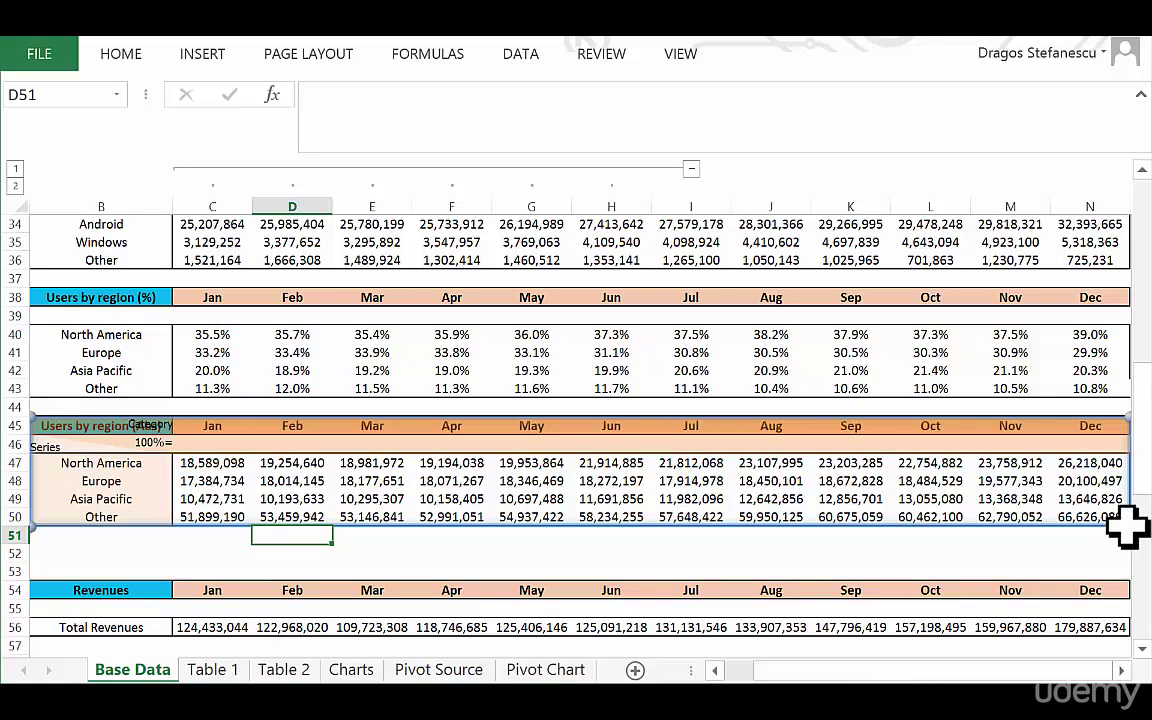
{"action": "left_click_drag", "start_coordinate": [1128, 527], "coordinate": [683, 522]}
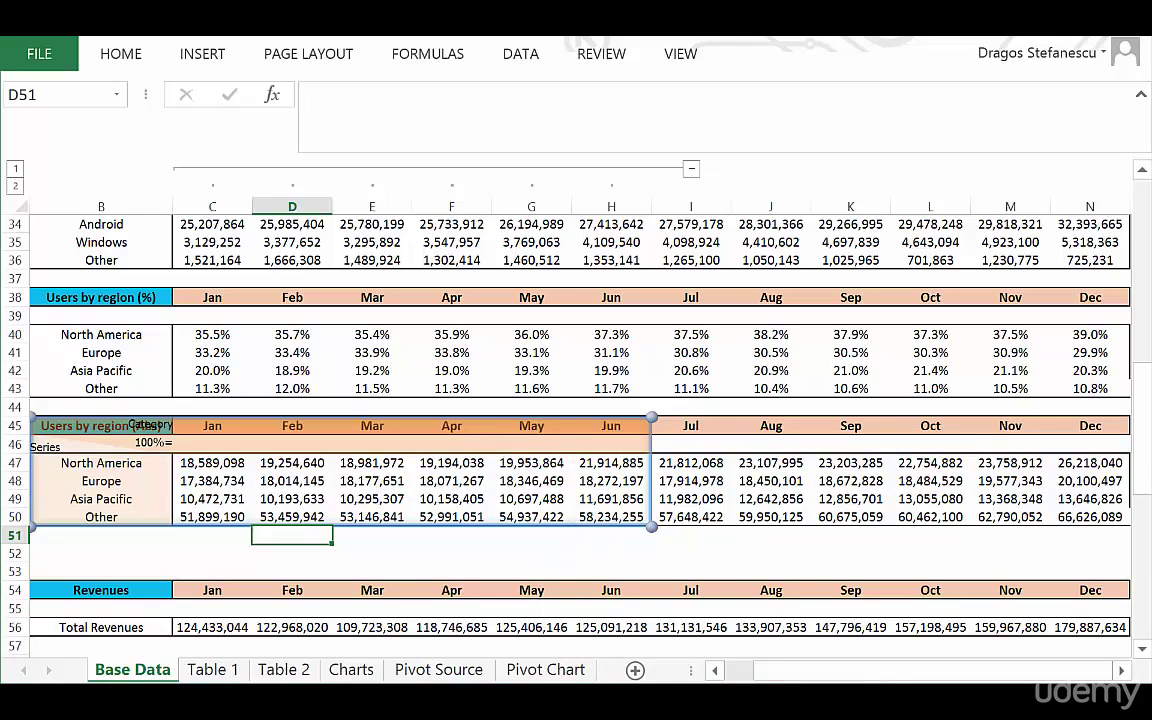
{"action": "key", "text": "alt+Tab"}
{"action": "left_click", "coordinate": [385, 335]}
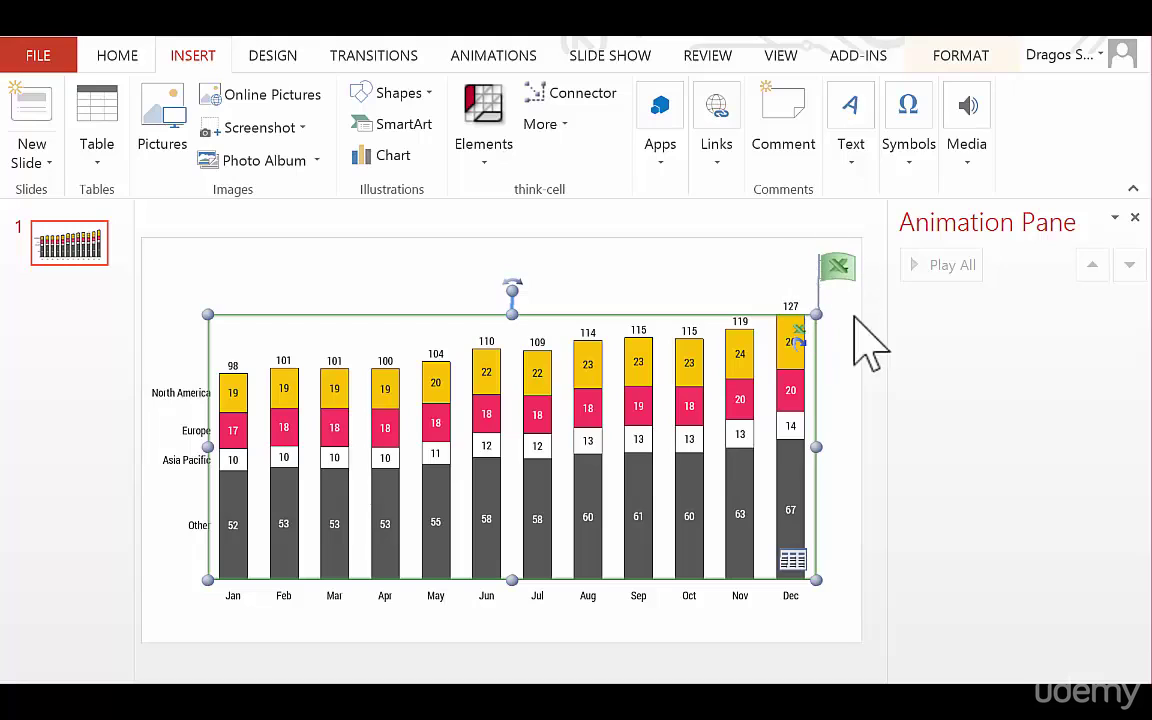
Update the chart to show Jan–Jun, widen it to the right, and jump to its Excel data.
{"action": "left_click", "coordinate": [833, 266]}
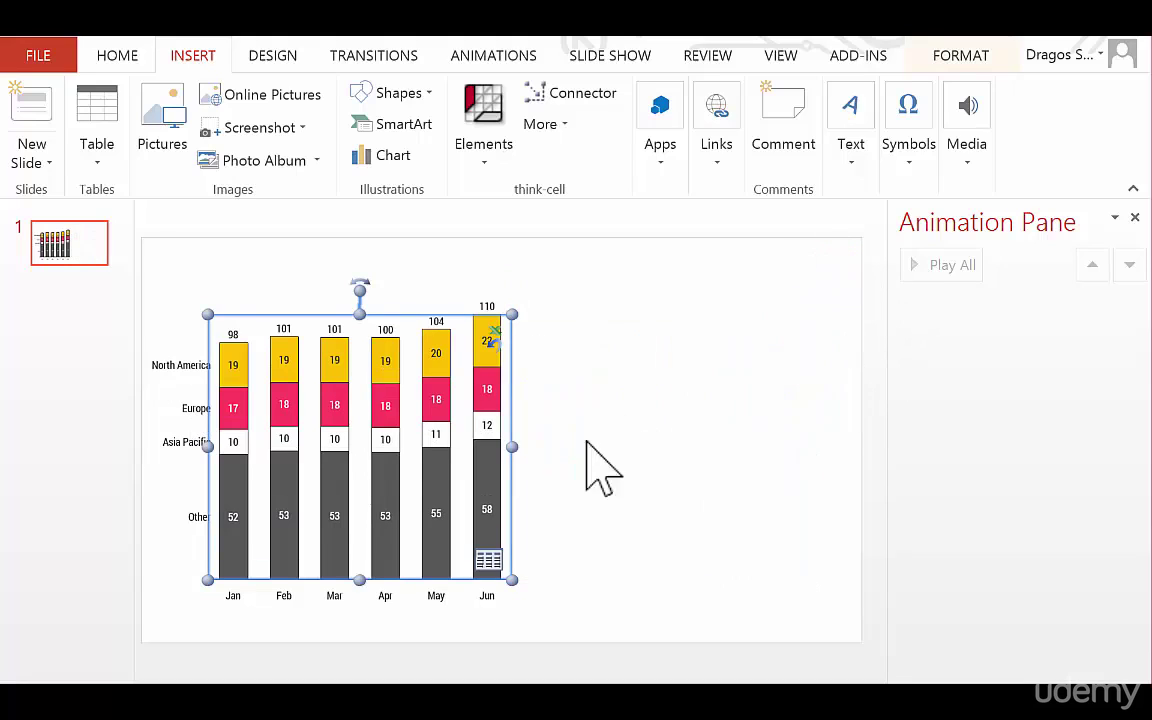
{"action": "left_click_drag", "start_coordinate": [507, 447], "coordinate": [617, 447]}
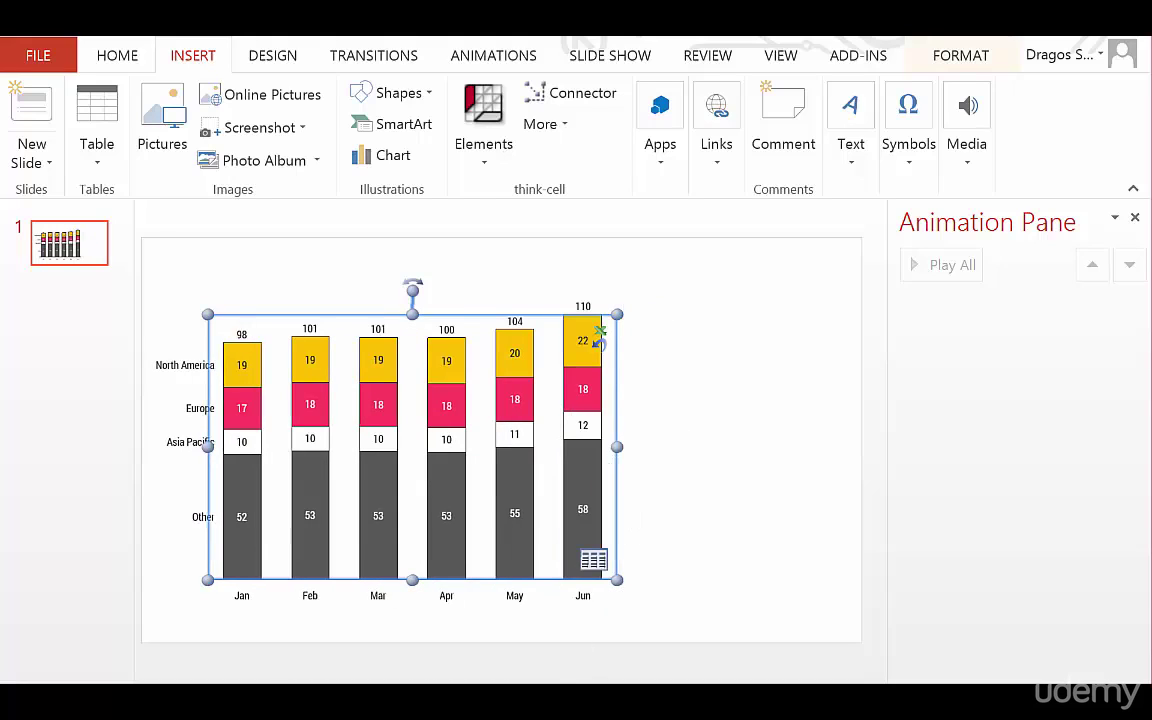
{"action": "left_click", "coordinate": [598, 340]}
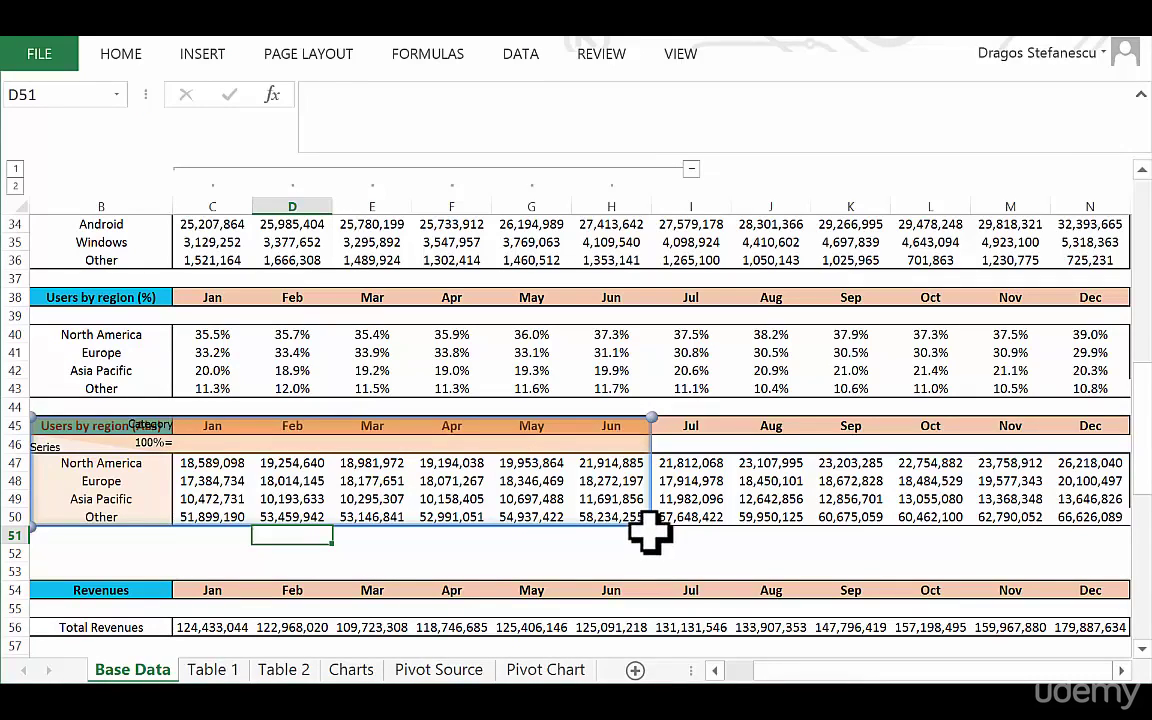
Extend the linked Excel range back through Dec (column N) and select the updated chart in PowerPoint.
{"action": "left_click_drag", "start_coordinate": [650, 532], "coordinate": [1097, 527]}
{"action": "key", "text": "alt+Tab"}
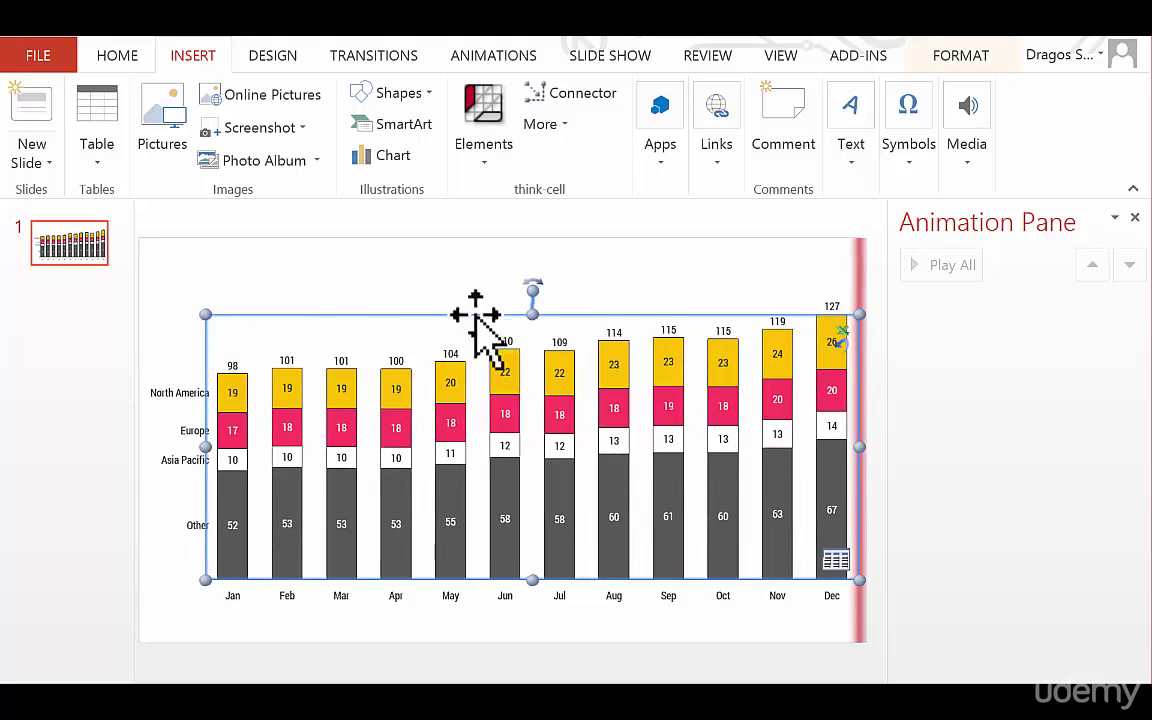
{"action": "left_click", "coordinate": [420, 327]}
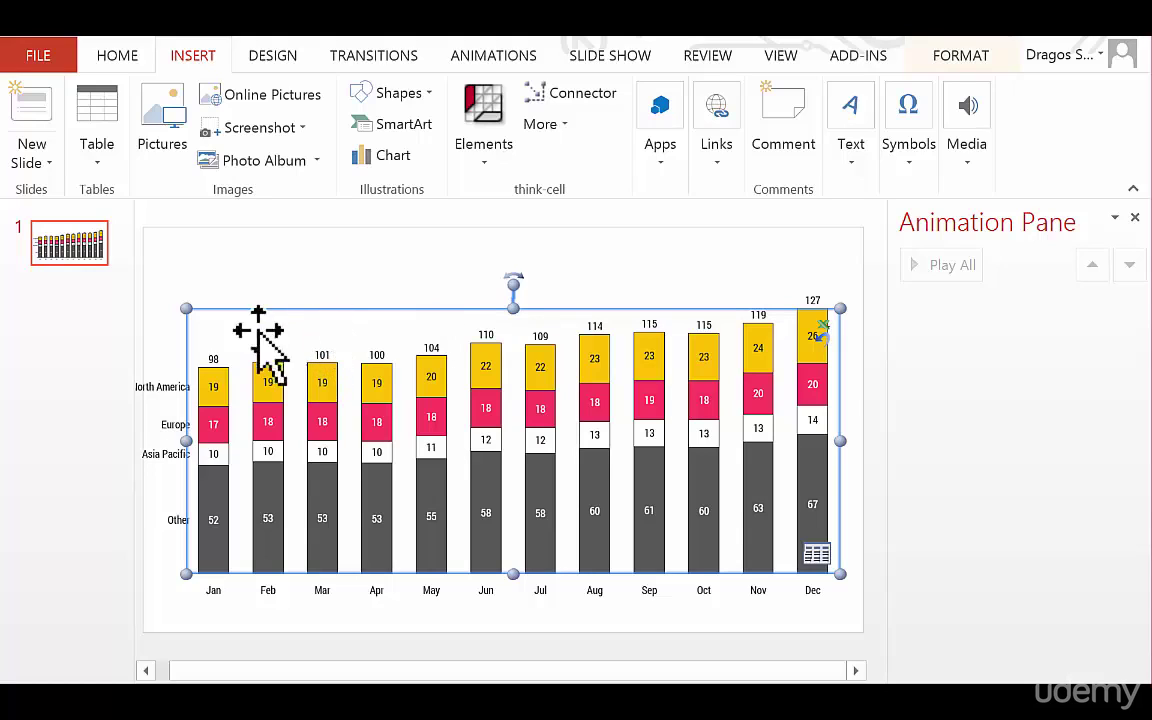
Pull the chart's left edge in so labels fit, then remove its Excel link.
{"action": "left_click_drag", "start_coordinate": [186, 440], "coordinate": [227, 437]}
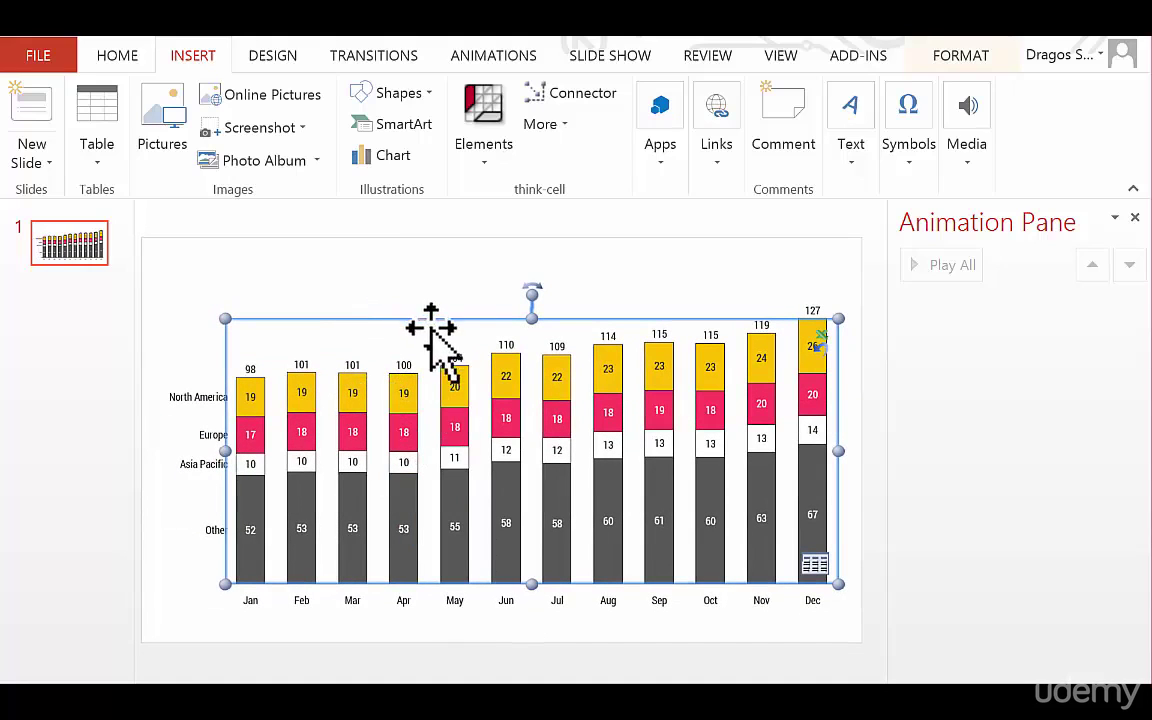
{"action": "right_click", "coordinate": [399, 327]}
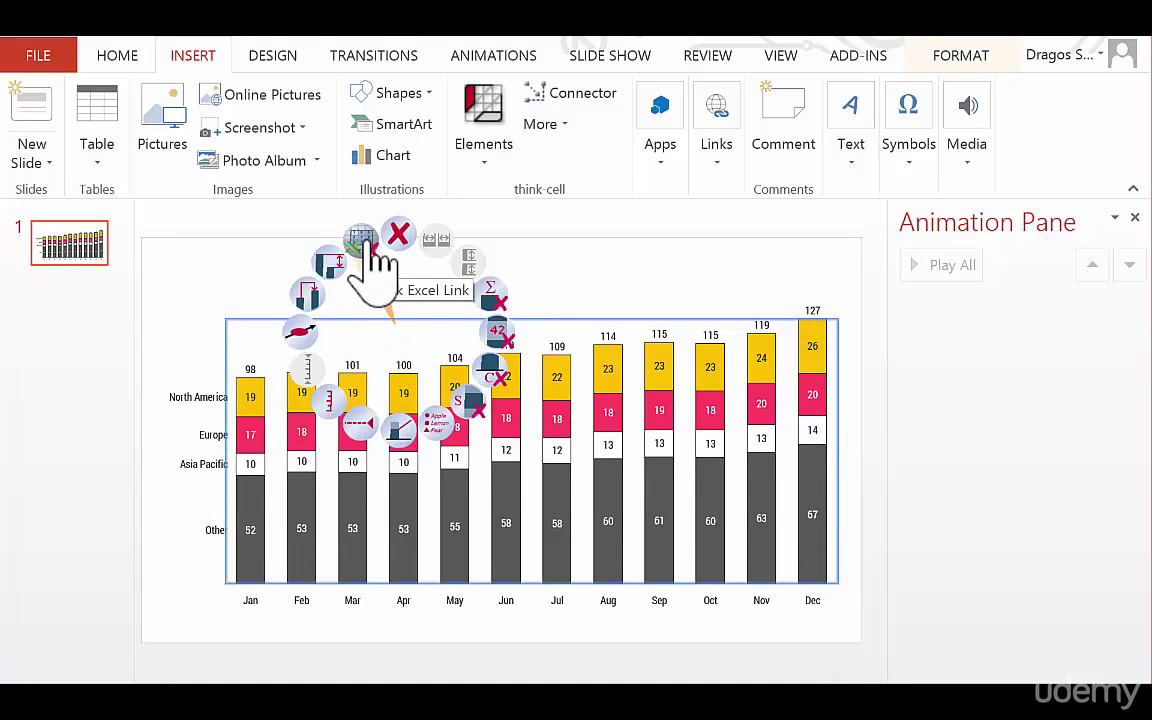
{"action": "left_click", "coordinate": [591, 251]}
Switch to Excel and back, then reselect the chart and review its think-cell context options.
{"action": "key", "text": "alt+Tab"}
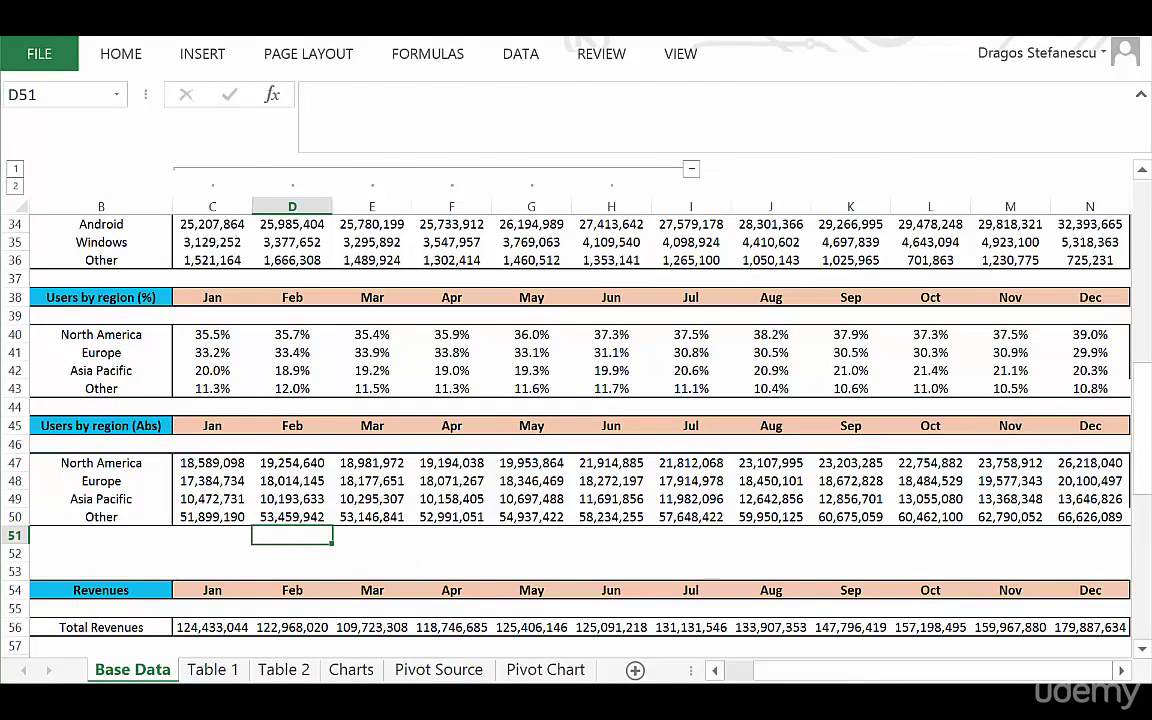
{"action": "key", "text": "alt+Tab"}
{"action": "left_click", "coordinate": [402, 330]}
{"action": "right_click", "coordinate": [414, 330]}
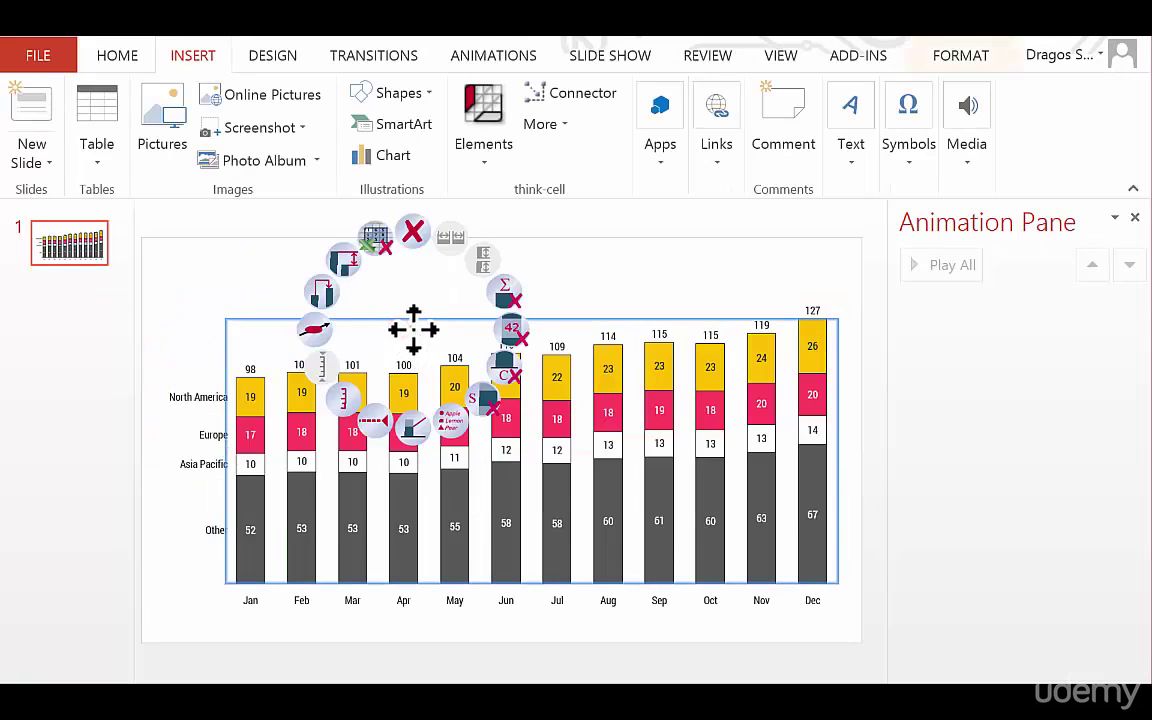
{"action": "left_click", "coordinate": [379, 240]}
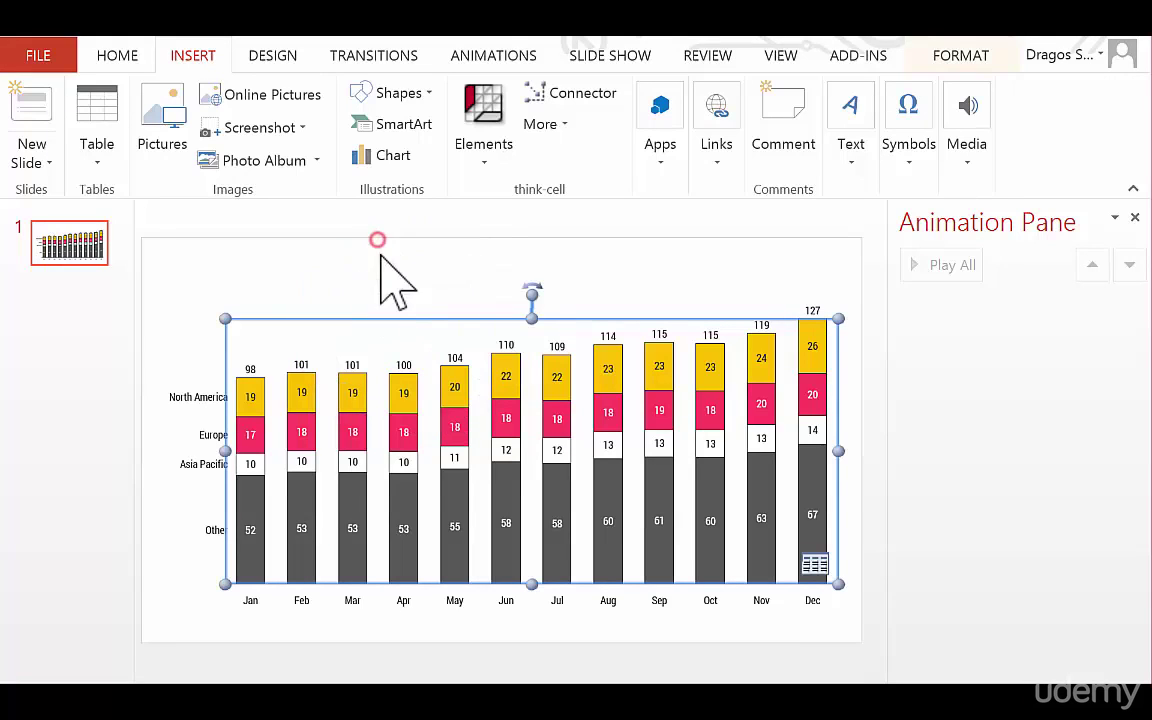
{"action": "left_click", "coordinate": [392, 337]}
{"action": "left_click", "coordinate": [387, 284]}
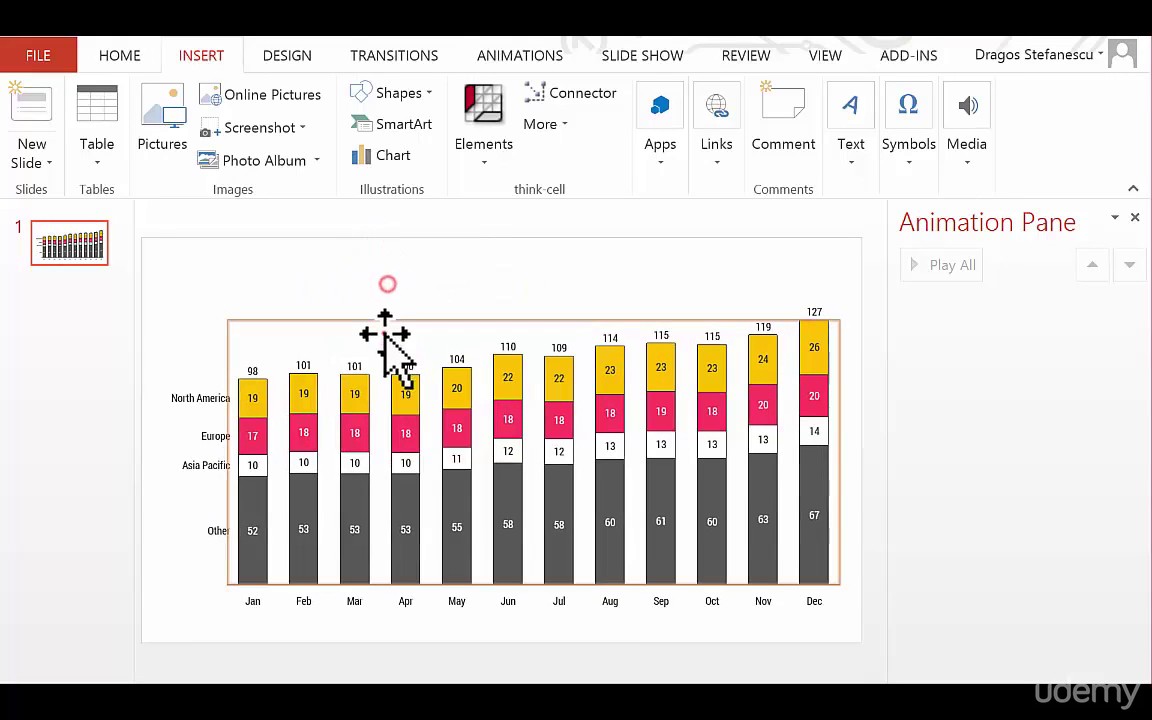
{"action": "left_click", "coordinate": [384, 330]}
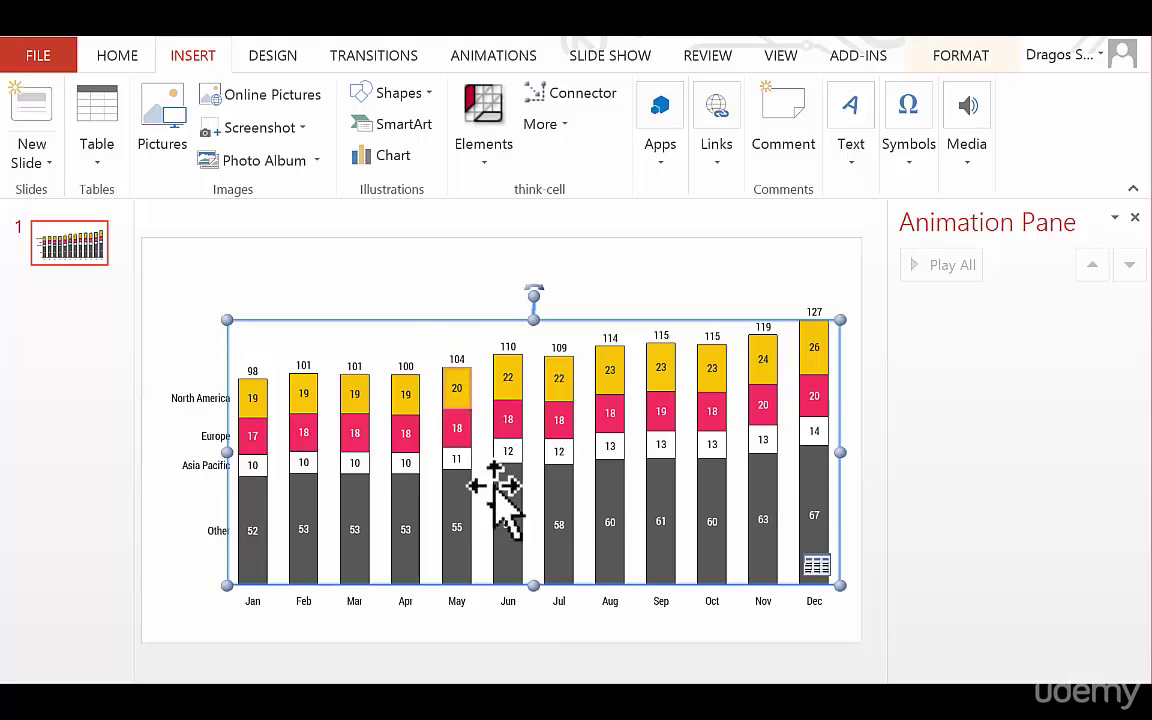
In Excel, select the Users by region (Abs) heading cells to confirm the range is no longer marked.
{"action": "key", "text": "alt+Tab"}
{"action": "left_click", "coordinate": [165, 393]}
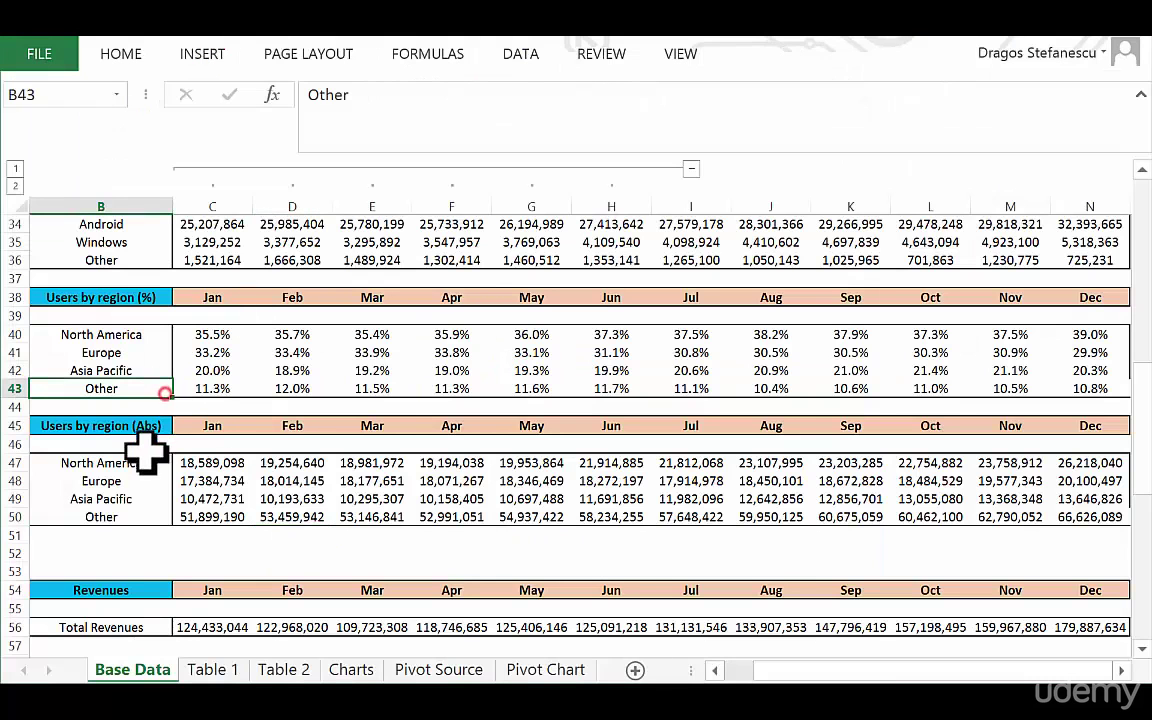
{"action": "left_click_drag", "start_coordinate": [98, 426], "coordinate": [670, 520]}
{"action": "key", "text": "alt+Tab"}
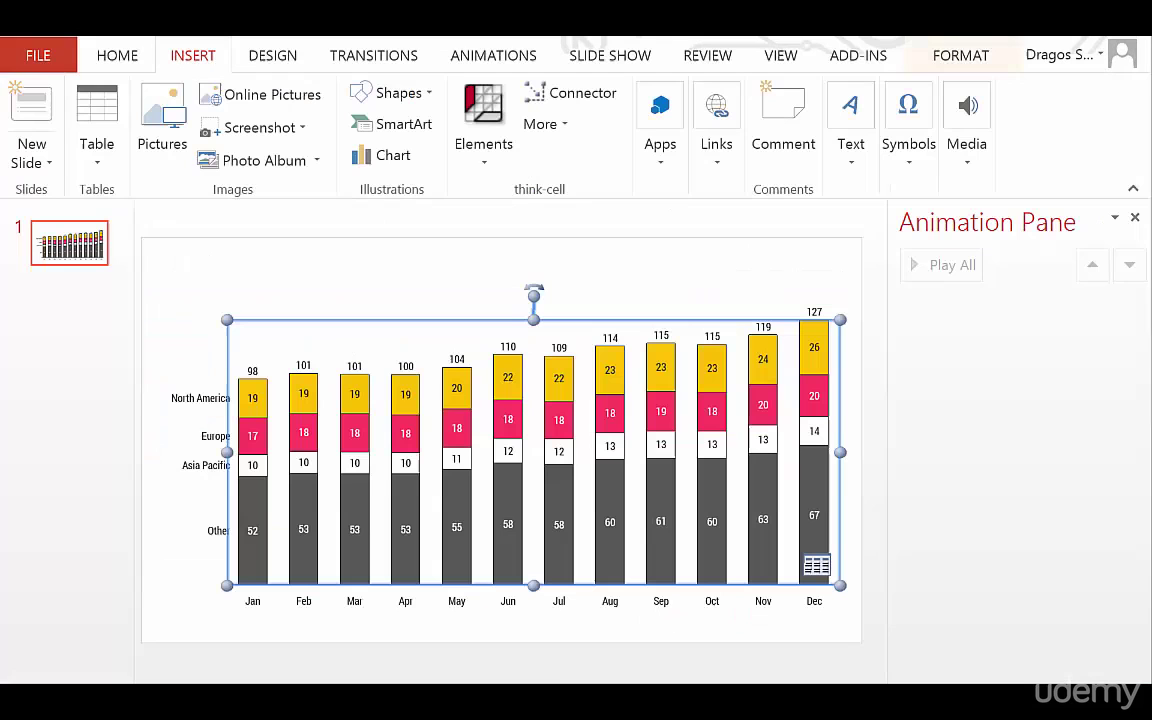